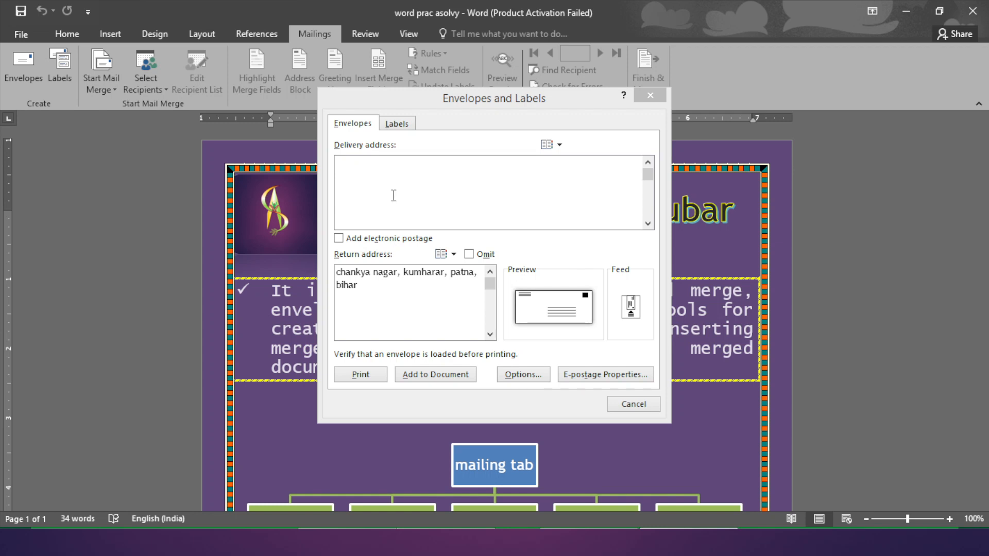
Copy the full return address of the envelope into its delivery address
{"action": "left_click", "coordinate": [381, 285]}
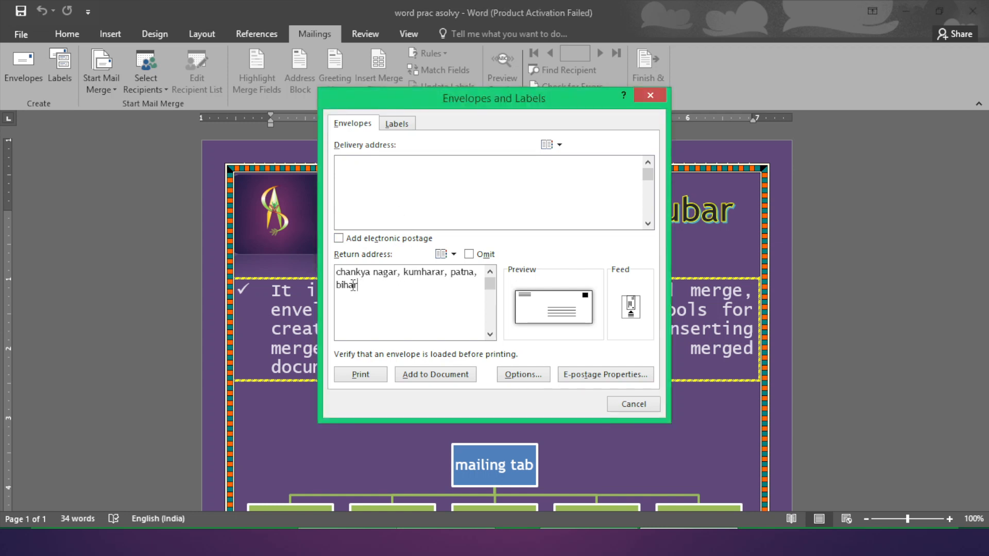
{"action": "left_click_drag", "start_coordinate": [352, 285], "coordinate": [332, 272]}
{"action": "key", "text": "ctrl+c"}
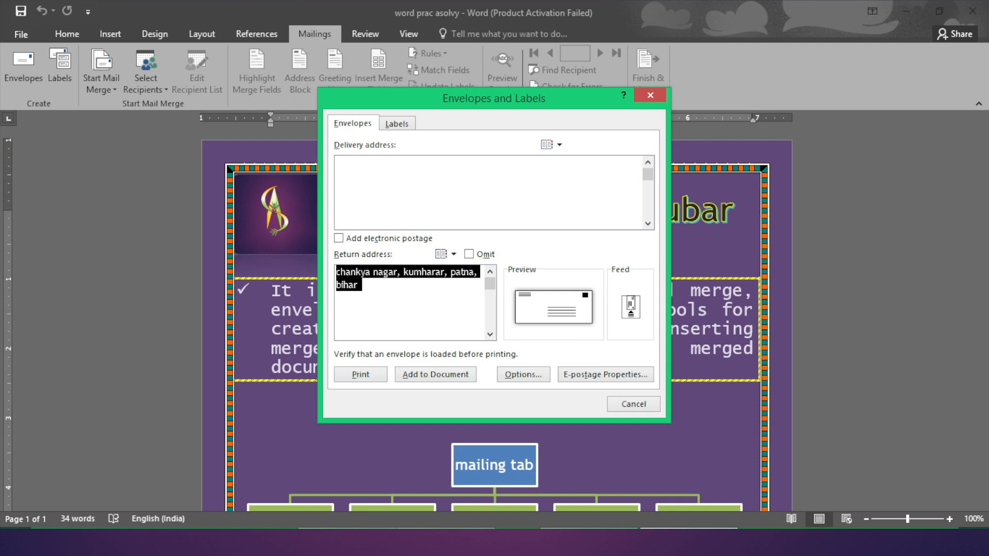
{"action": "left_click", "coordinate": [395, 175]}
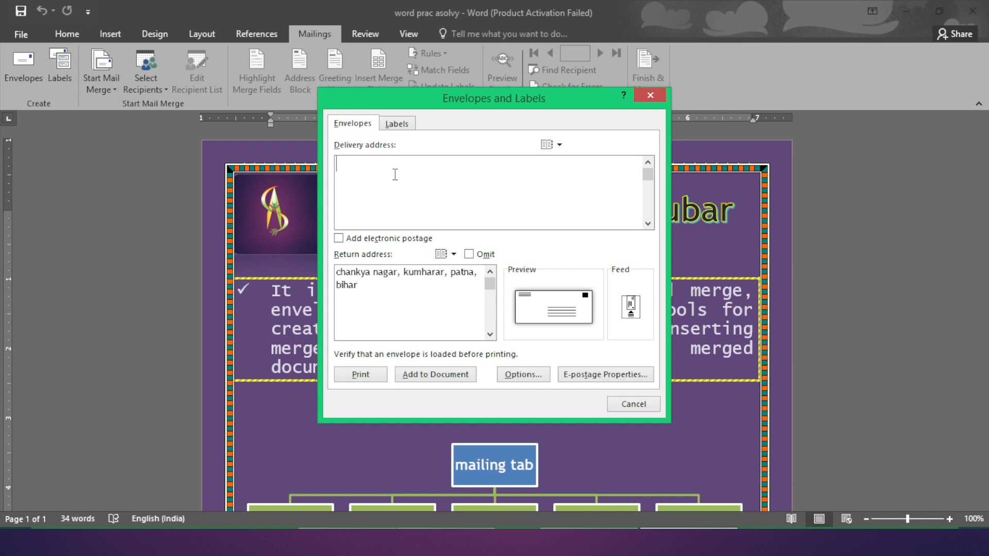
{"action": "key", "text": "ctrl+v"}
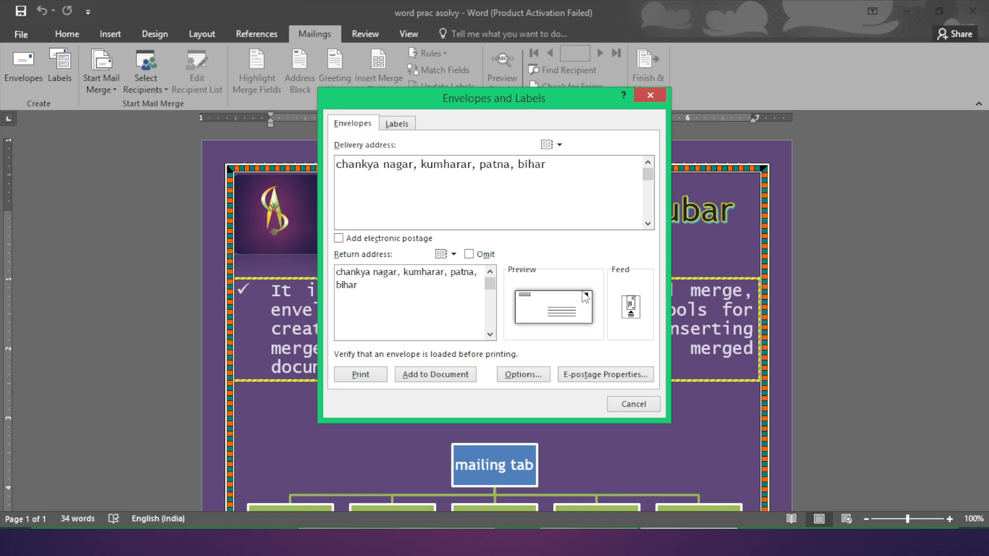
Try face-down envelope feeding, reset the printing options to the defaults, and leave the envelope options without saving
{"action": "left_click", "coordinate": [630, 309]}
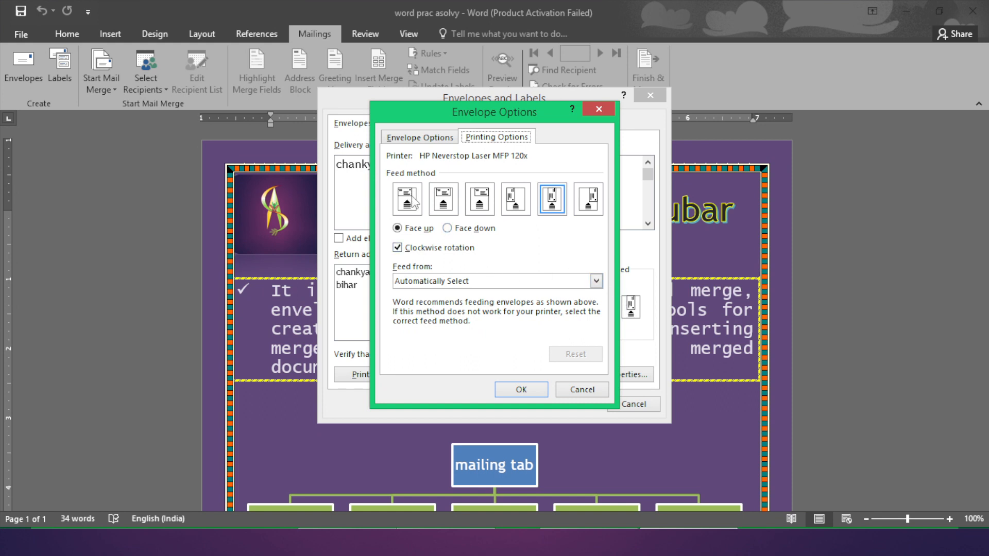
{"action": "left_click", "coordinate": [446, 228]}
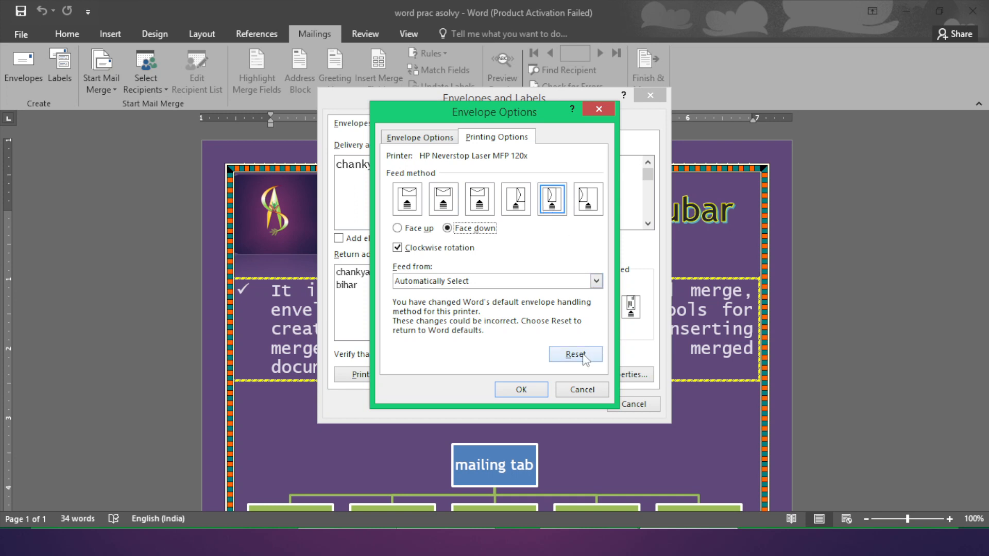
{"action": "left_click", "coordinate": [575, 355]}
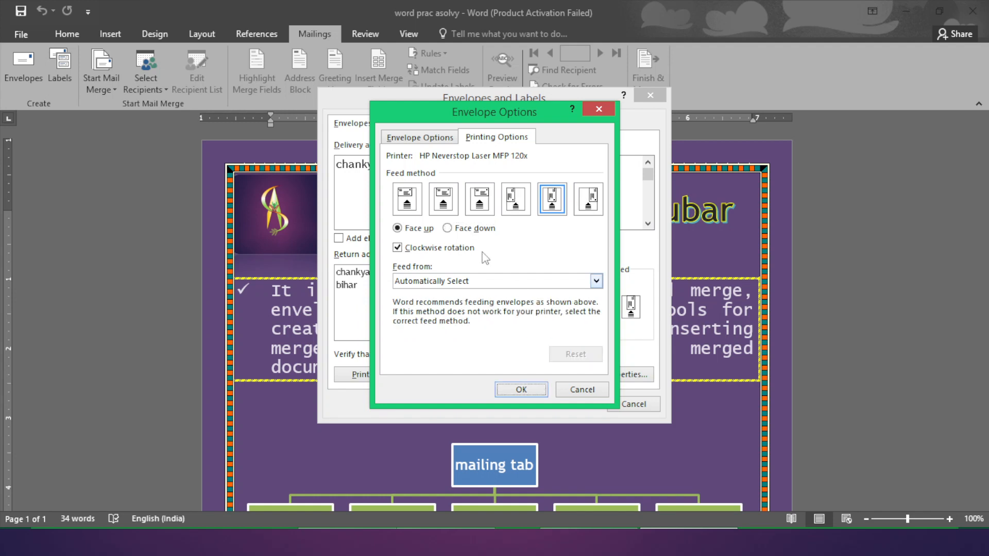
{"action": "left_click", "coordinate": [413, 138]}
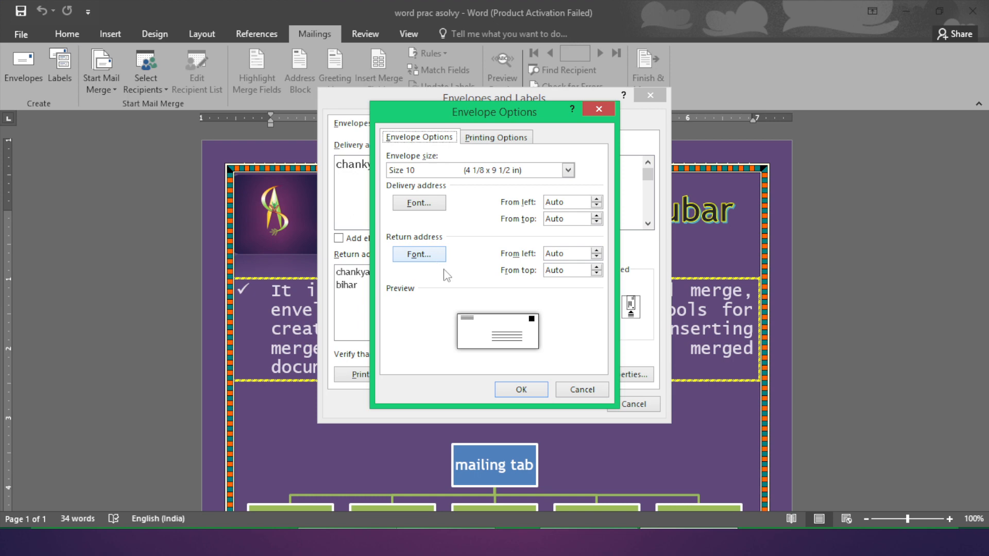
{"action": "left_click", "coordinate": [573, 391]}
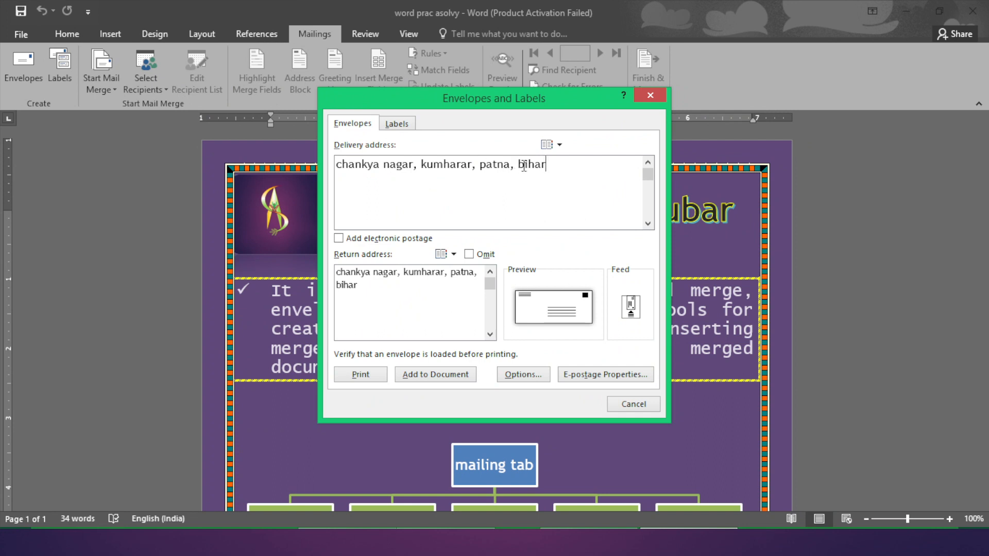
View the label settings, try to add electronic postage to the envelope, and cancel the envelope setup
{"action": "left_click", "coordinate": [397, 123]}
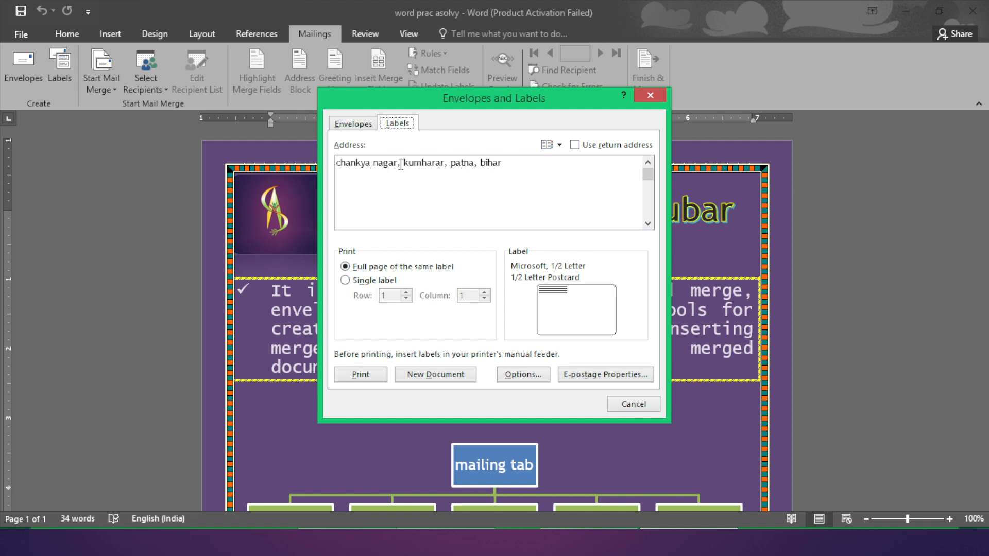
{"action": "left_click", "coordinate": [362, 127]}
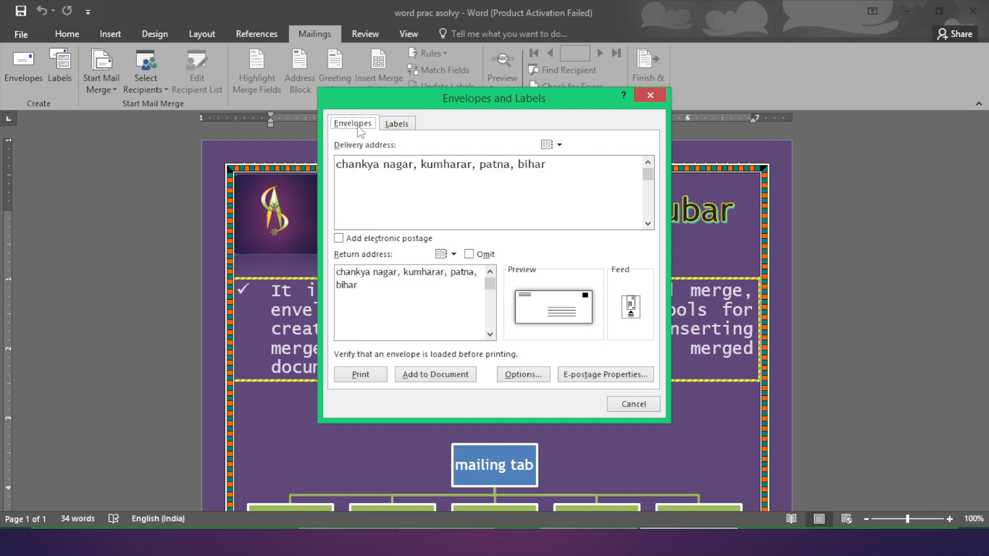
{"action": "left_click", "coordinate": [340, 239]}
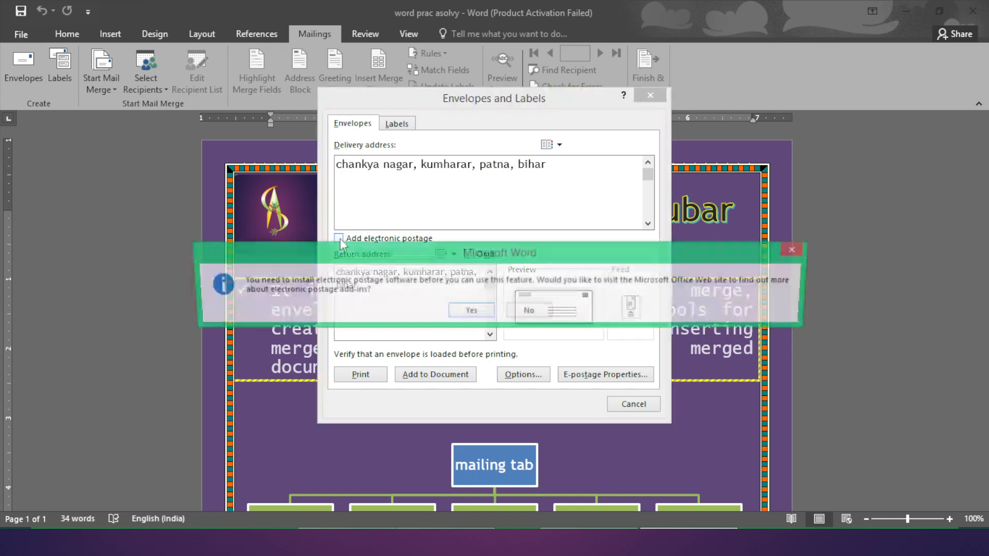
{"action": "left_click", "coordinate": [513, 312]}
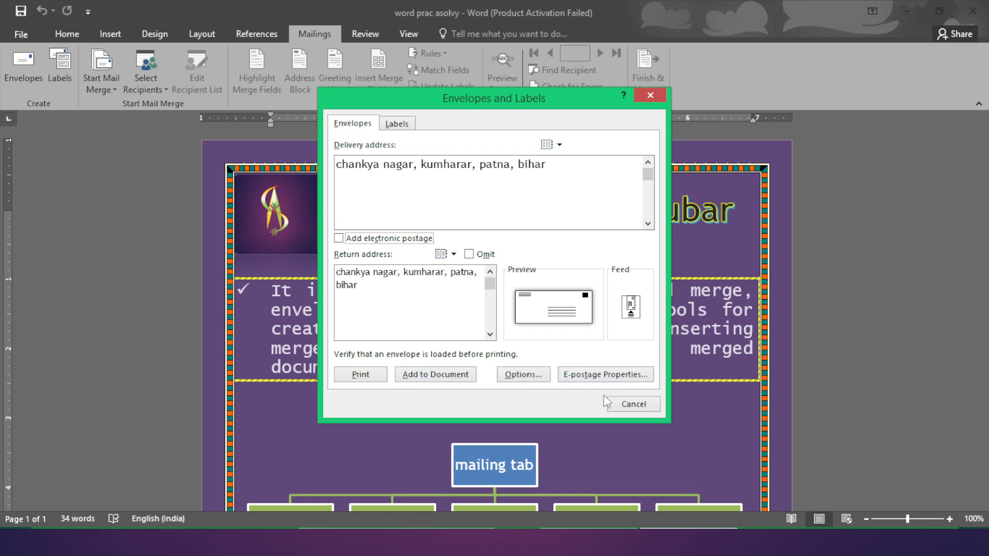
{"action": "left_click", "coordinate": [621, 404]}
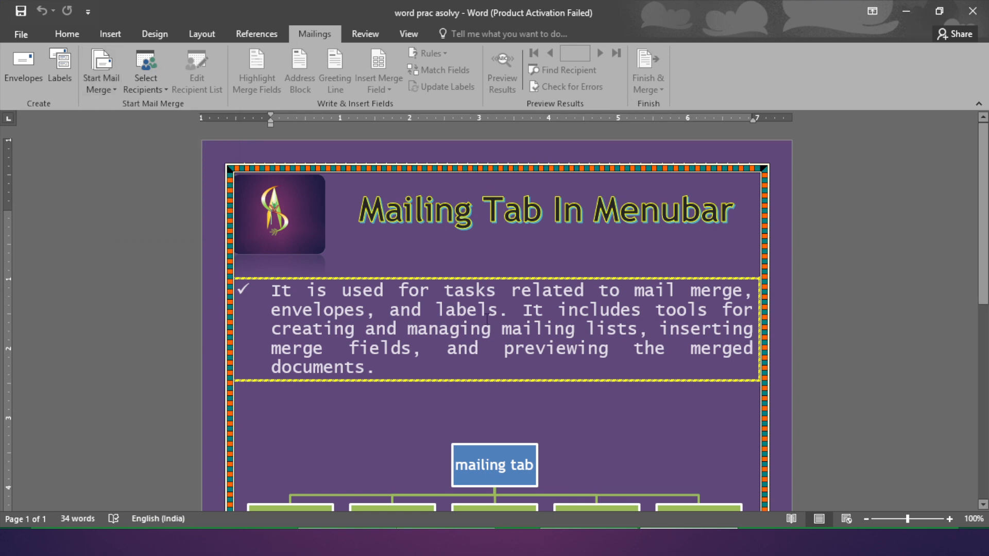
Place the insertion point on the empty line between the logo and the bordered paragraph
{"action": "left_click", "coordinate": [319, 201]}
{"action": "left_click", "coordinate": [350, 213]}
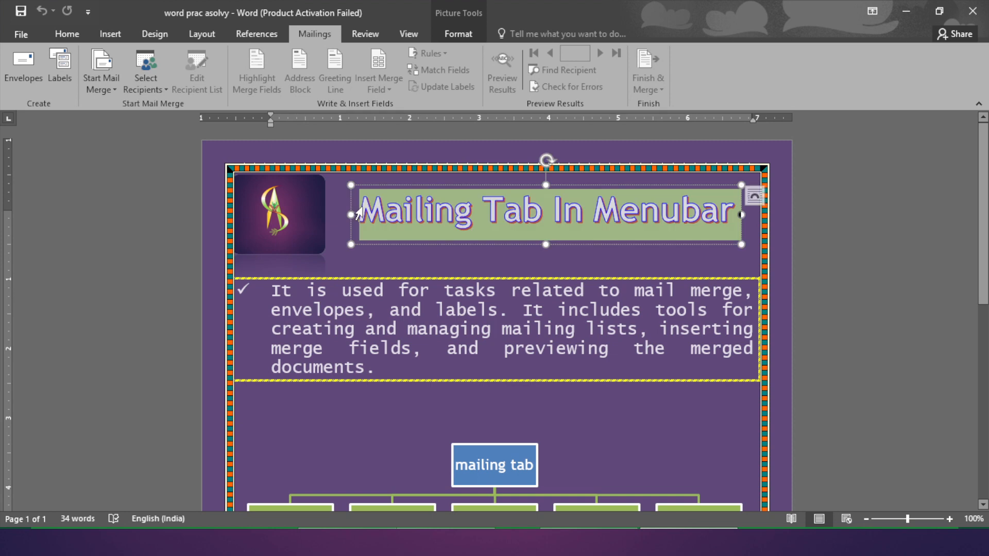
{"action": "left_click", "coordinate": [345, 255]}
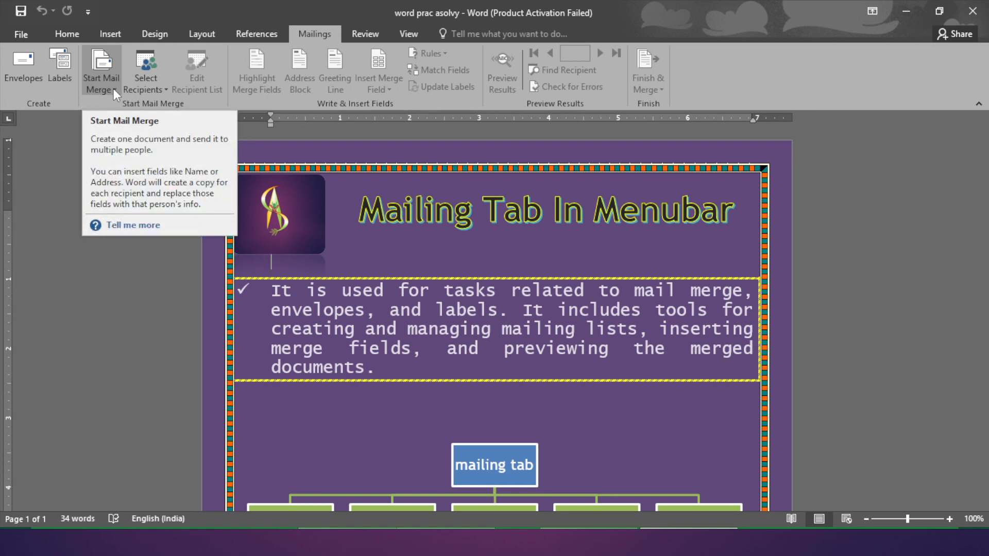
Examine the fields of a new recipient address list from Title to the last column and discard the list
{"action": "left_click", "coordinate": [159, 90]}
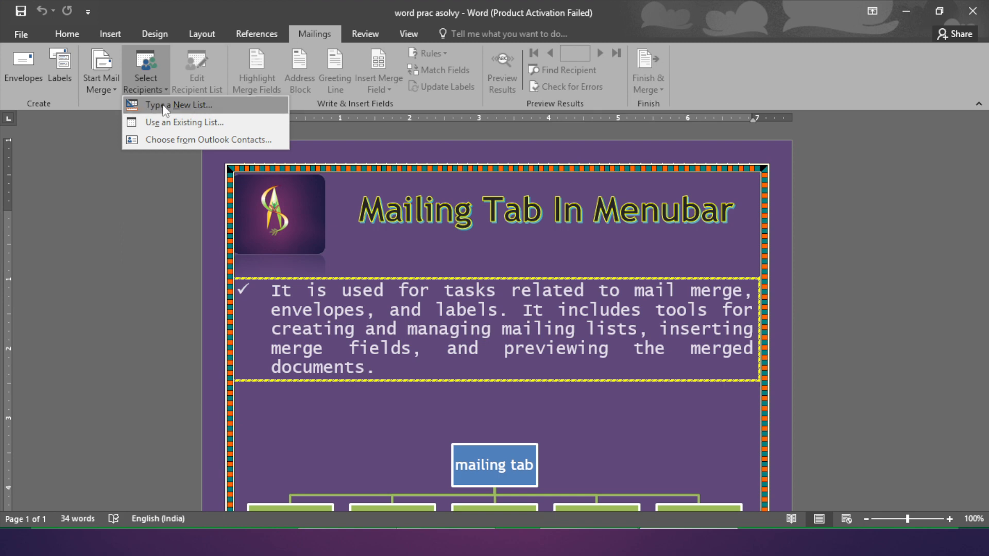
{"action": "left_click", "coordinate": [165, 105]}
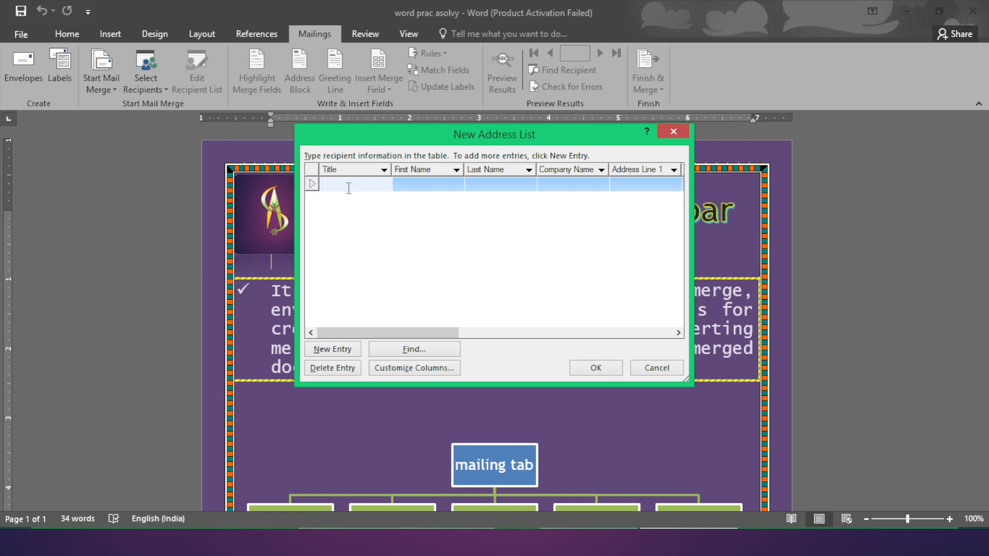
{"action": "left_click", "coordinate": [504, 184]}
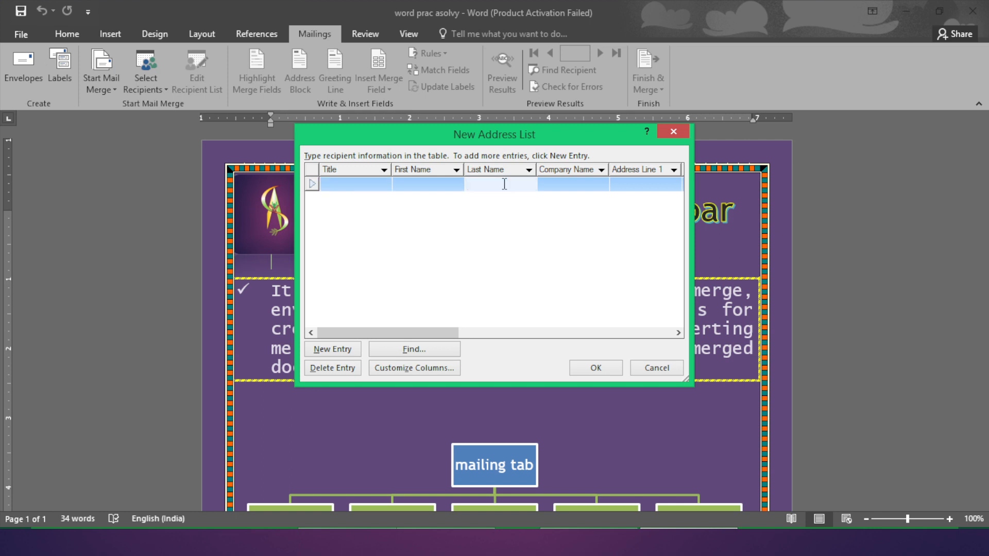
{"action": "key", "text": "Tab"}
{"action": "key", "text": "Tab"}
{"action": "key", "text": "Tab"}
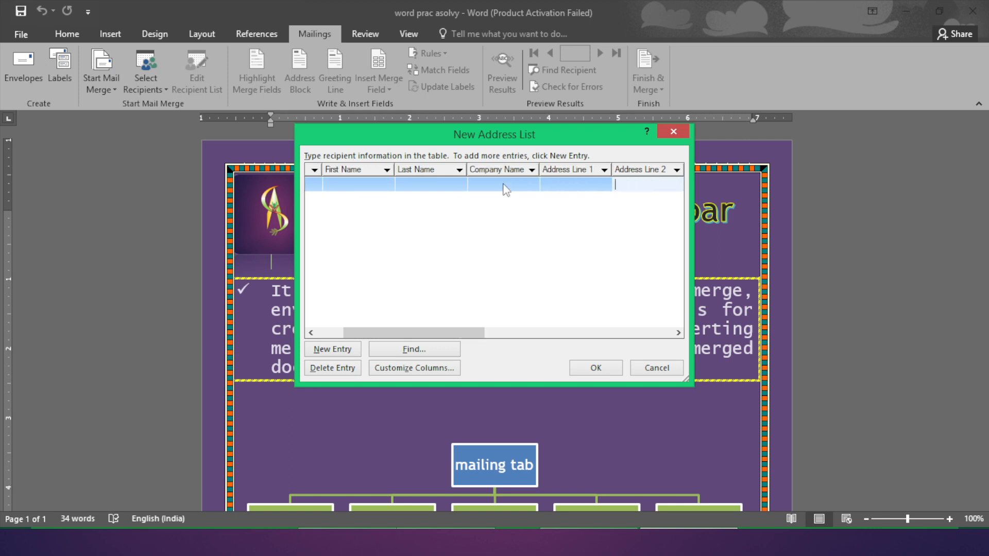
{"action": "key", "text": "Tab"}
{"action": "key", "text": "Tab"}
{"action": "key", "text": "Tab"}
{"action": "key", "text": "Tab"}
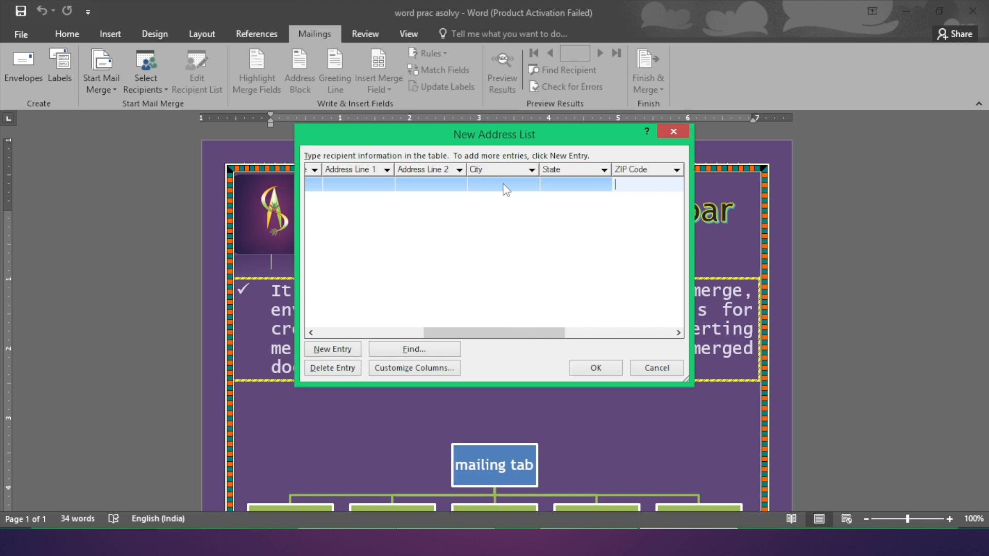
{"action": "key", "text": "Tab"}
{"action": "key", "text": "Tab"}
{"action": "key", "text": "Tab"}
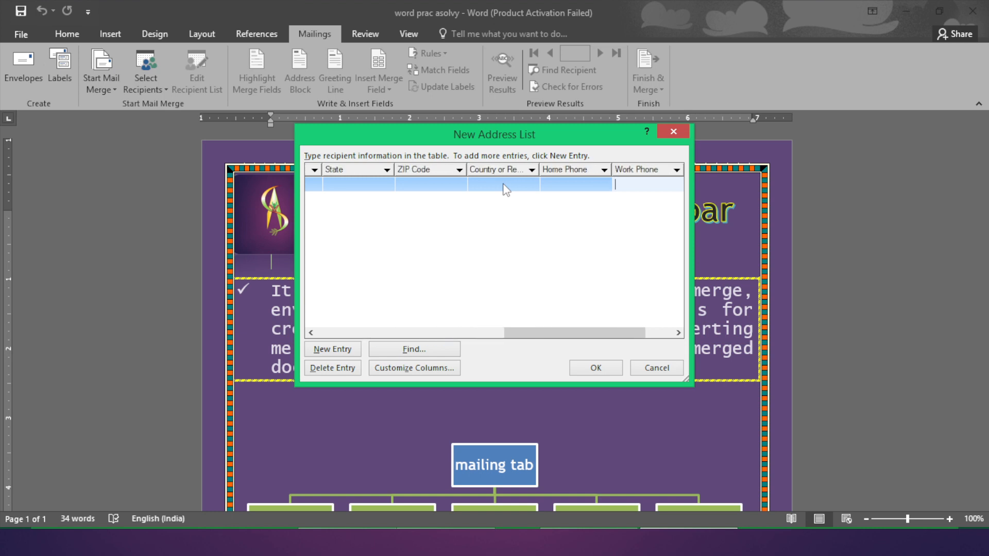
{"action": "key", "text": "Tab"}
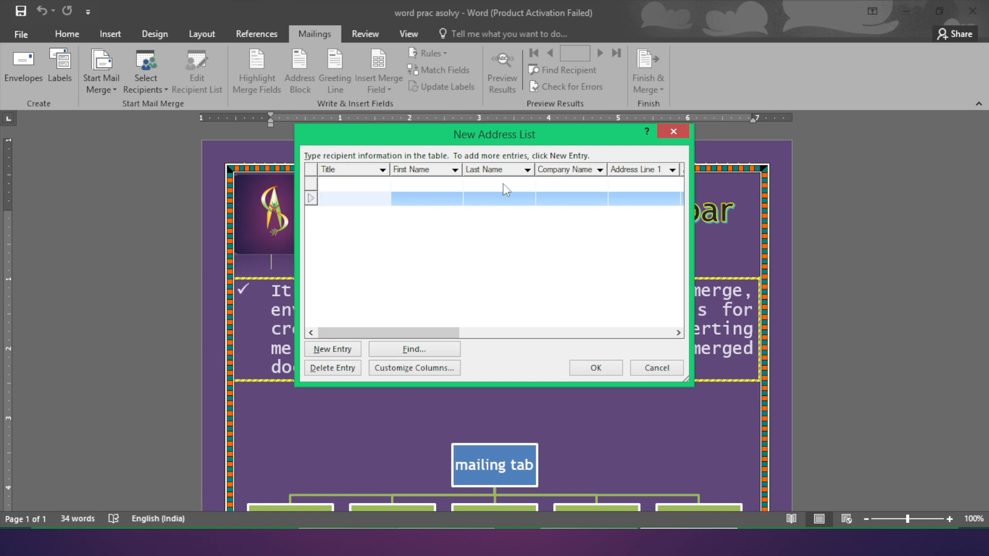
{"action": "left_click", "coordinate": [669, 133]}
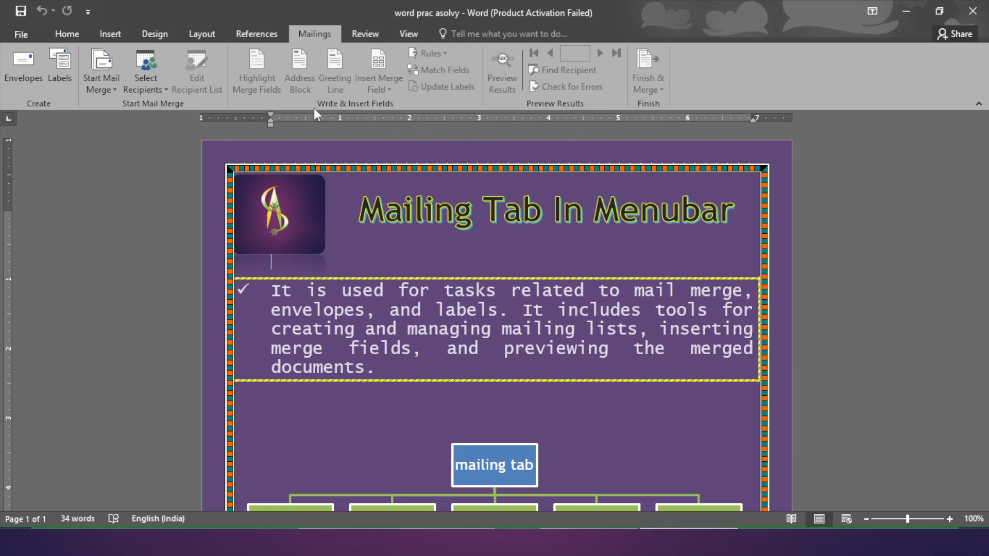
Attach the existing ASOLY_MAILING_CLASS database from the Desktop as the mail merge recipient list and review its entries
{"action": "left_click", "coordinate": [164, 90]}
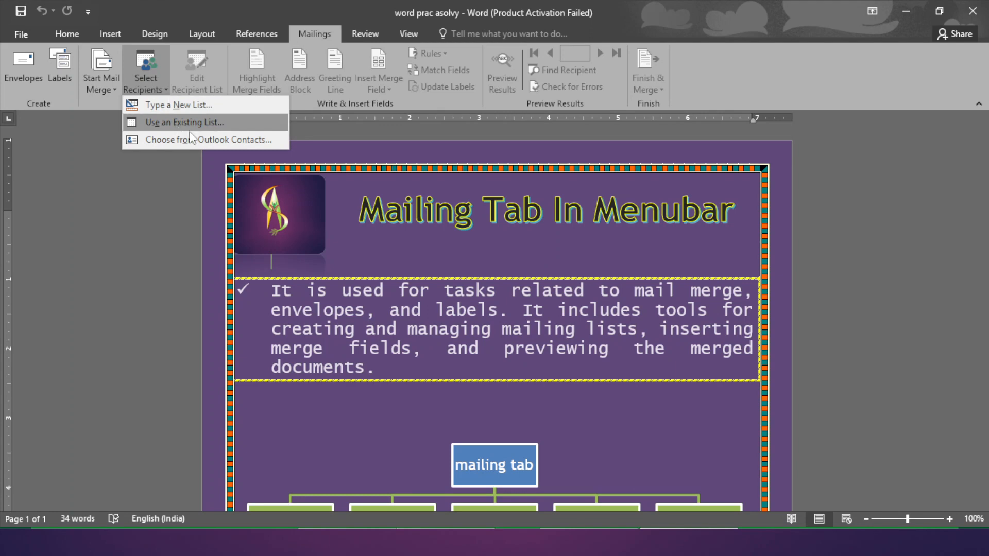
{"action": "left_click", "coordinate": [246, 124]}
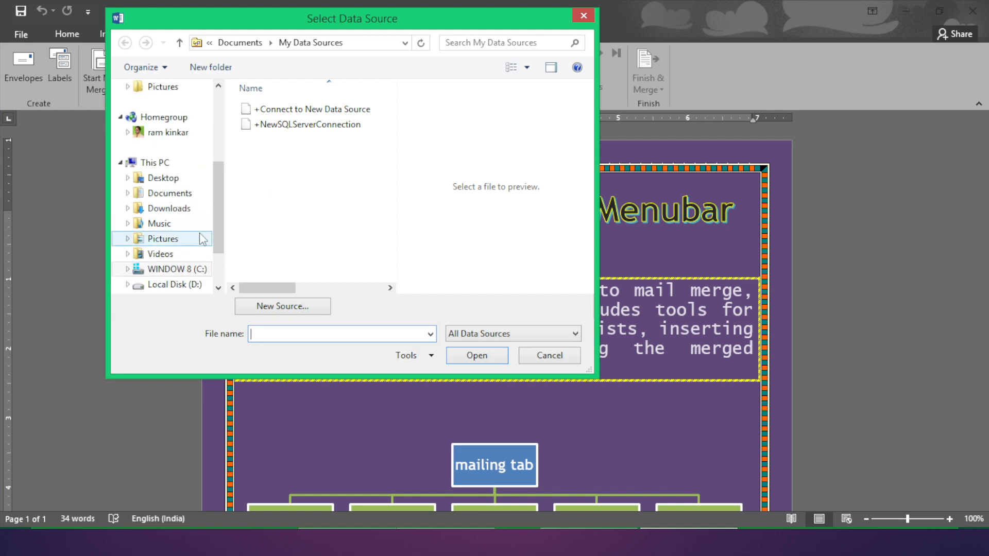
{"action": "left_click", "coordinate": [194, 177]}
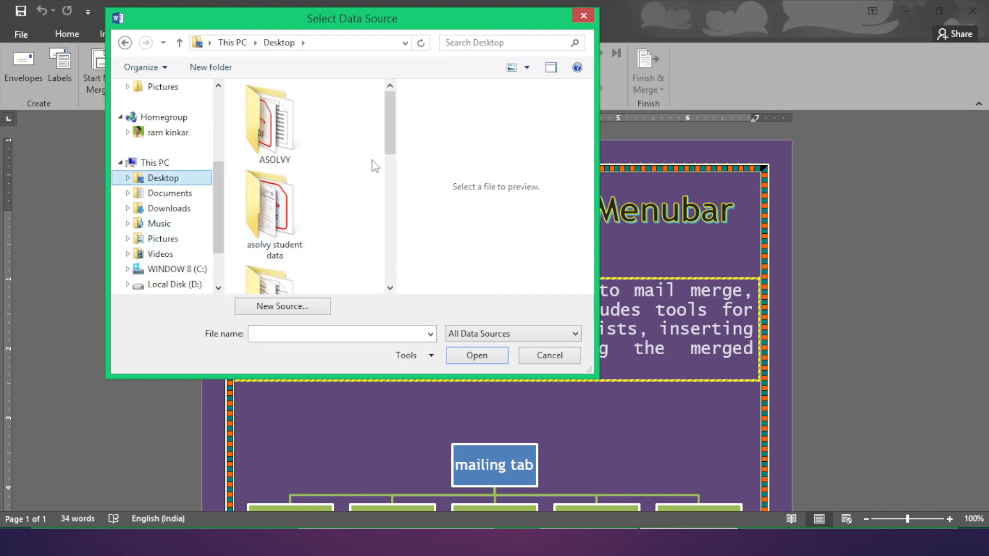
{"action": "left_click_drag", "start_coordinate": [387, 140], "coordinate": [390, 293]}
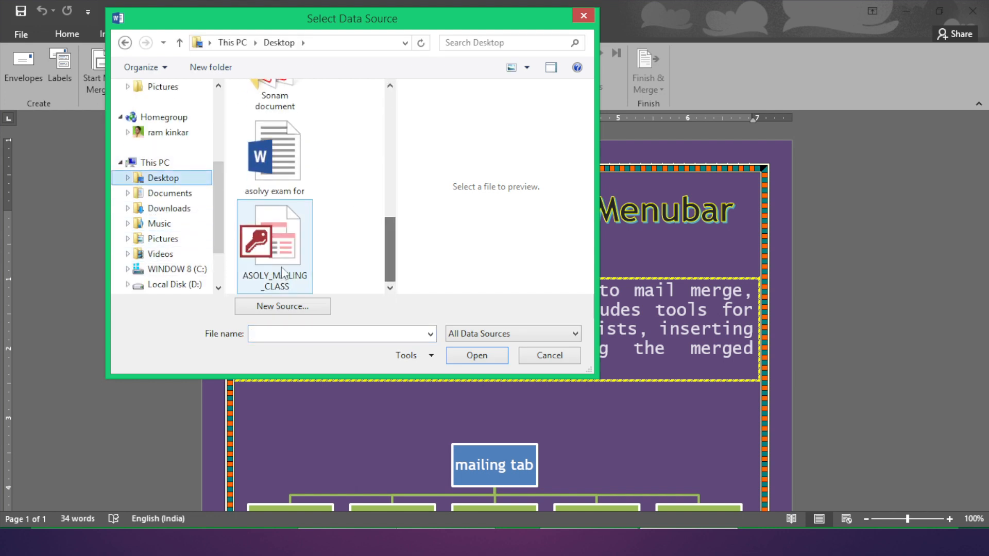
{"action": "left_click", "coordinate": [273, 247]}
{"action": "left_click", "coordinate": [471, 355]}
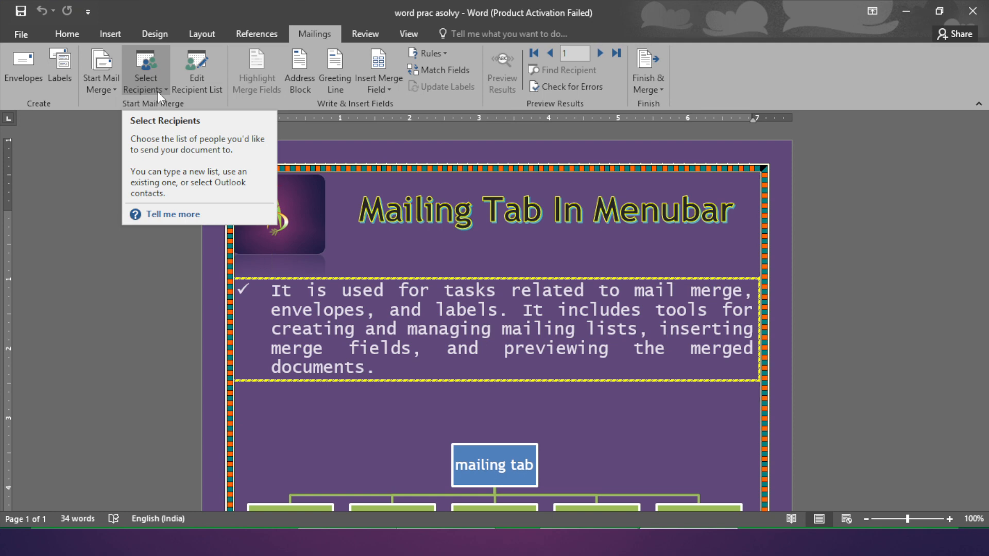
{"action": "left_click", "coordinate": [191, 86]}
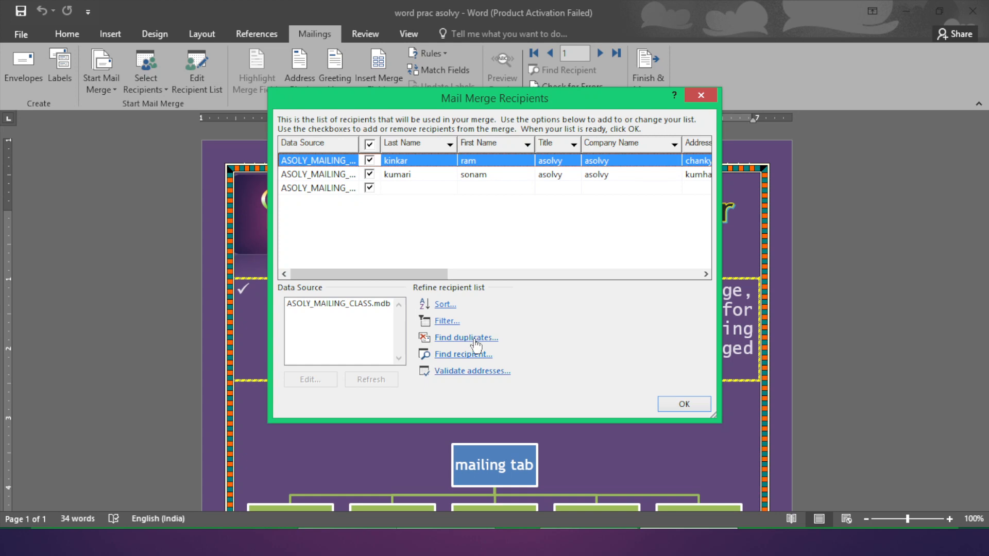
{"action": "left_click", "coordinate": [700, 95]}
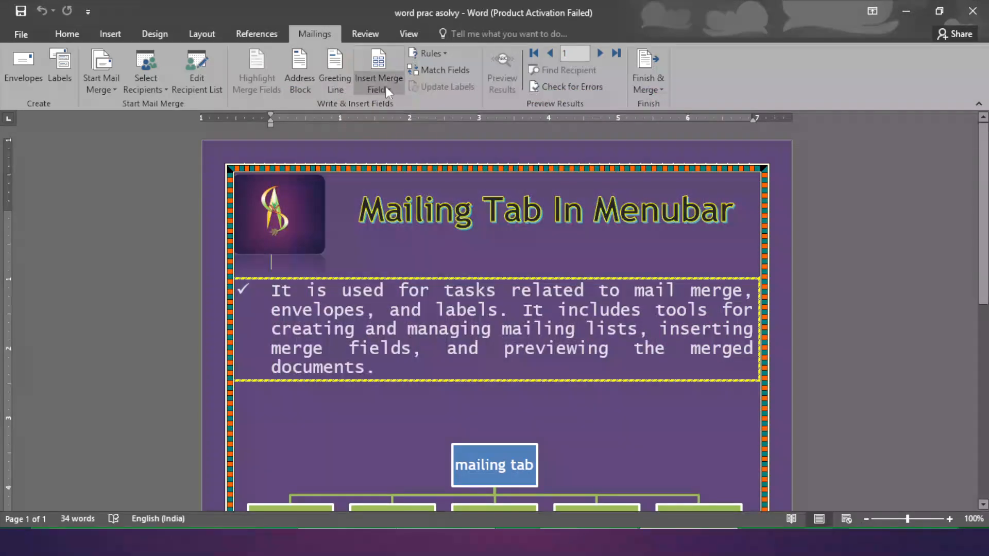
Insert an address block below the logo with the default name format, company name and postal address
{"action": "left_click", "coordinate": [296, 84]}
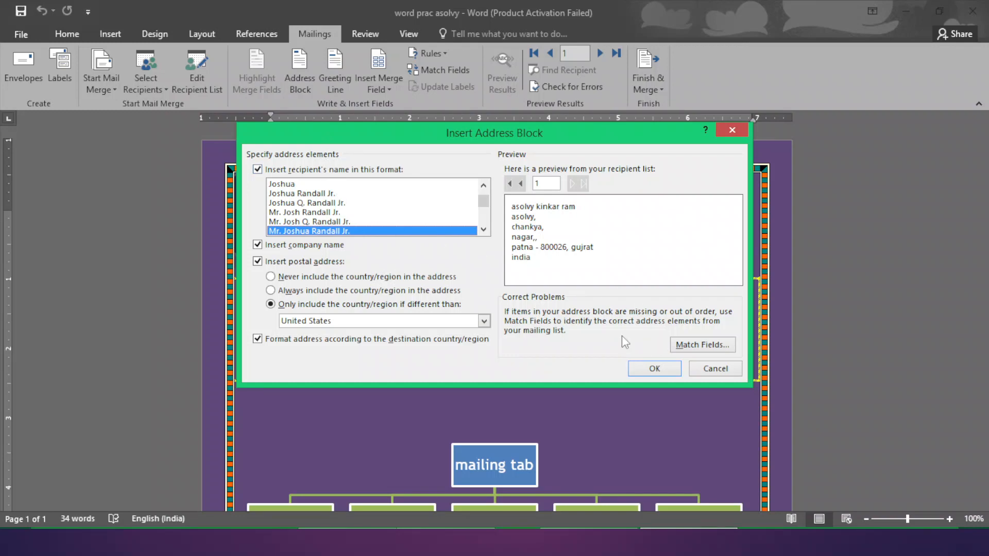
{"action": "left_click", "coordinate": [654, 368]}
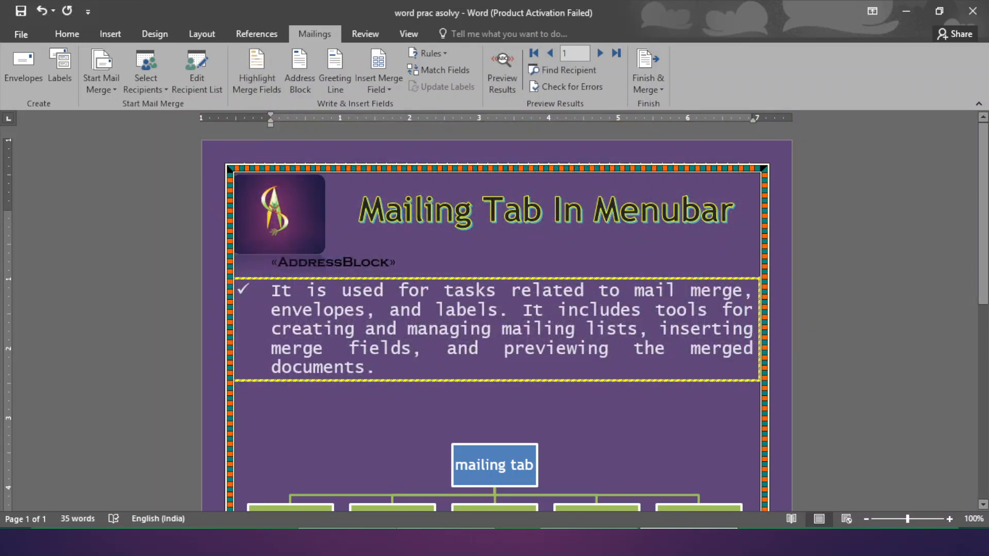
Insert a greeting line below the address block using Dear, the Mr. and Mrs. Randall format, a colon, and Dear Sir or Madam for invalid names
{"action": "key", "text": "Return"}
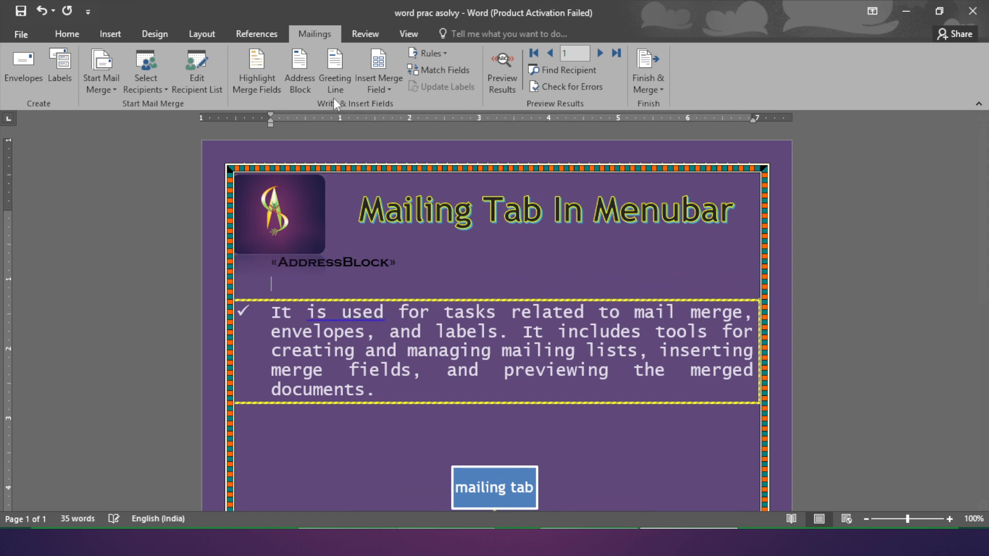
{"action": "left_click", "coordinate": [335, 69]}
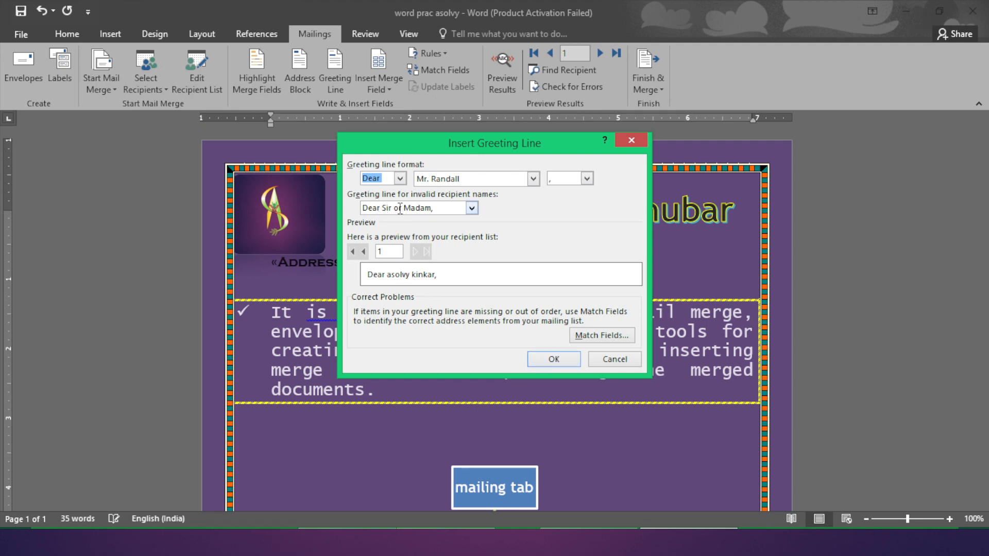
{"action": "left_click", "coordinate": [471, 208]}
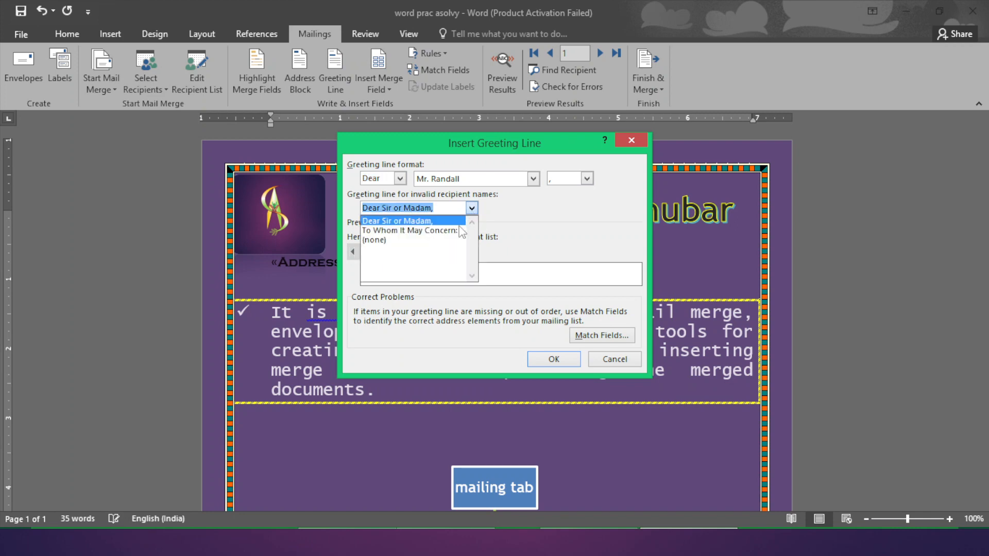
{"action": "left_click", "coordinate": [459, 231]}
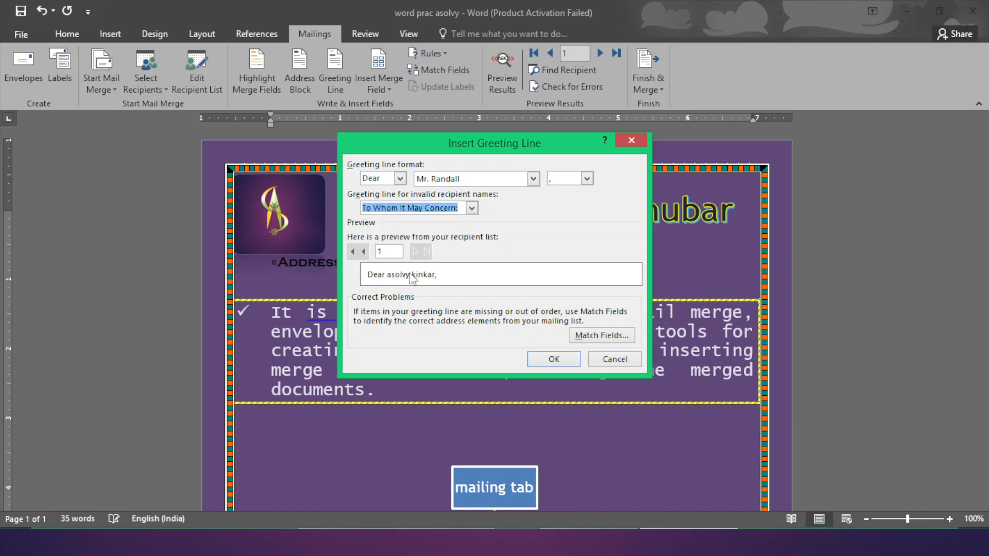
{"action": "left_click", "coordinate": [471, 208]}
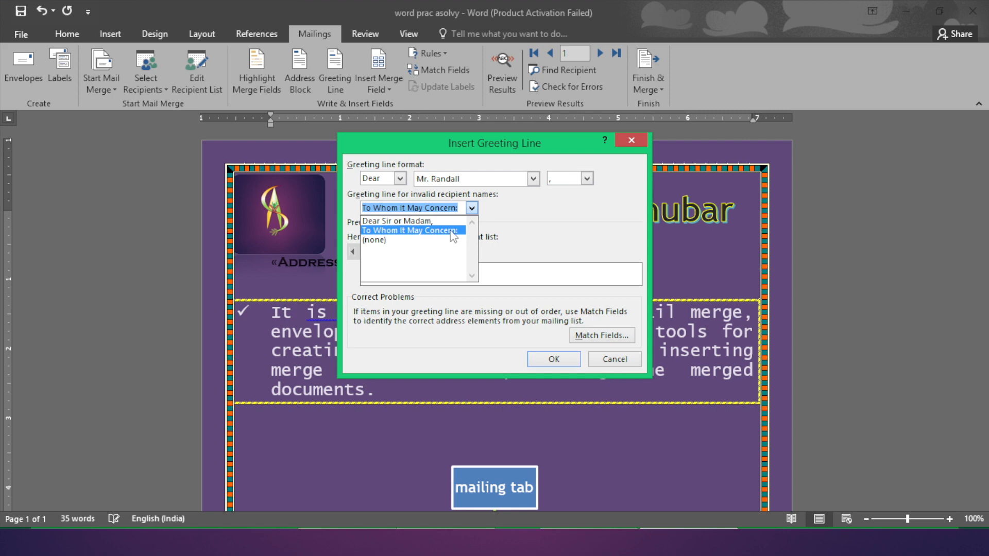
{"action": "left_click", "coordinate": [451, 221]}
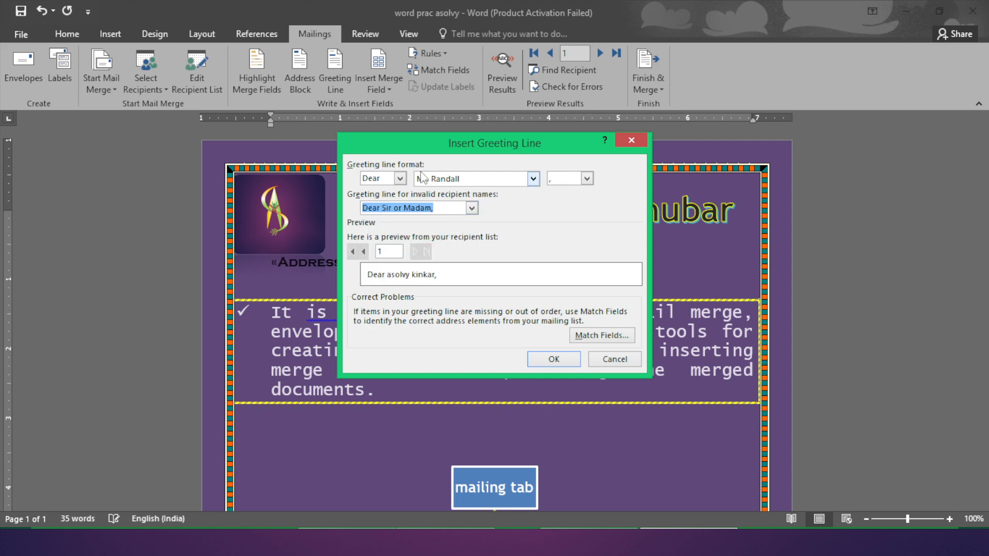
{"action": "left_click", "coordinate": [468, 179]}
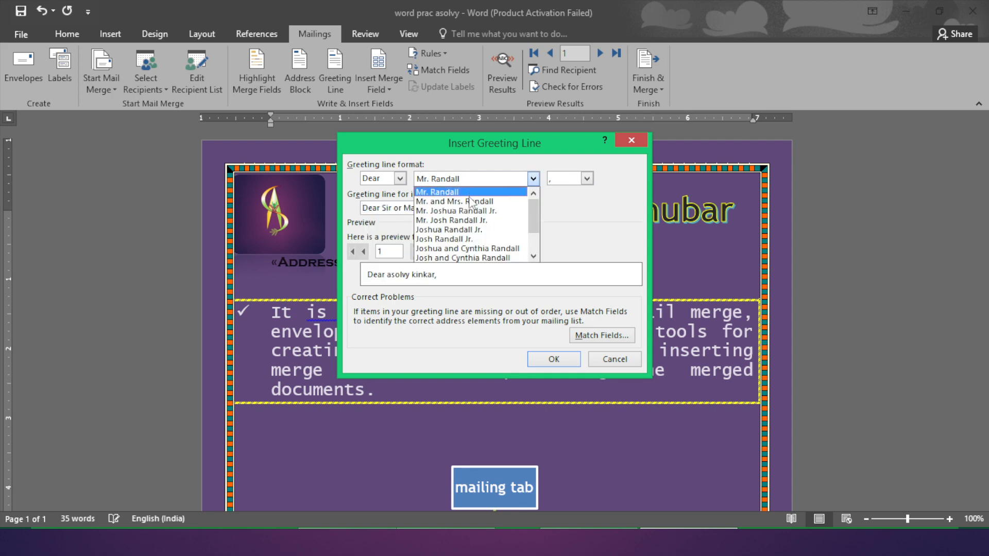
{"action": "left_click", "coordinate": [453, 201]}
{"action": "left_click", "coordinate": [567, 179]}
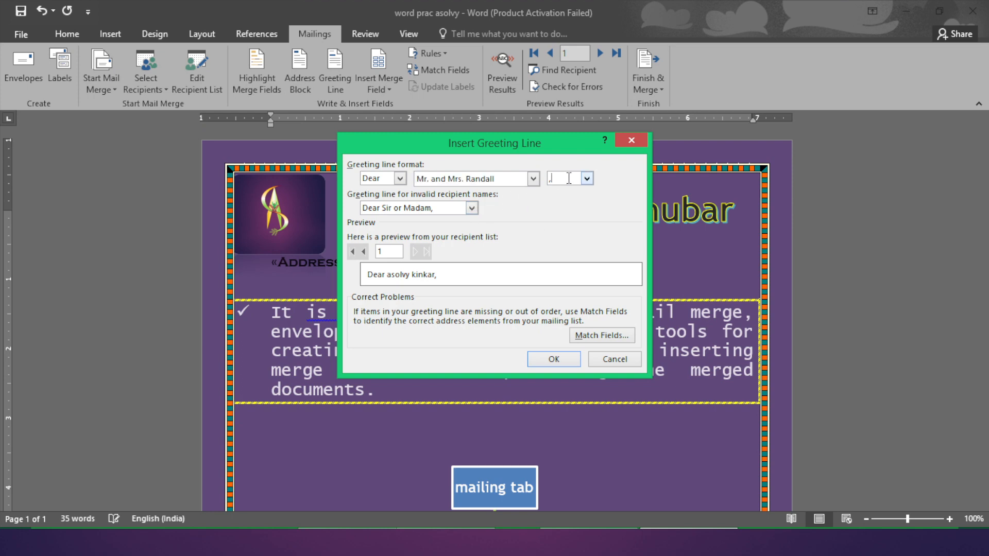
{"action": "left_click", "coordinate": [587, 179]}
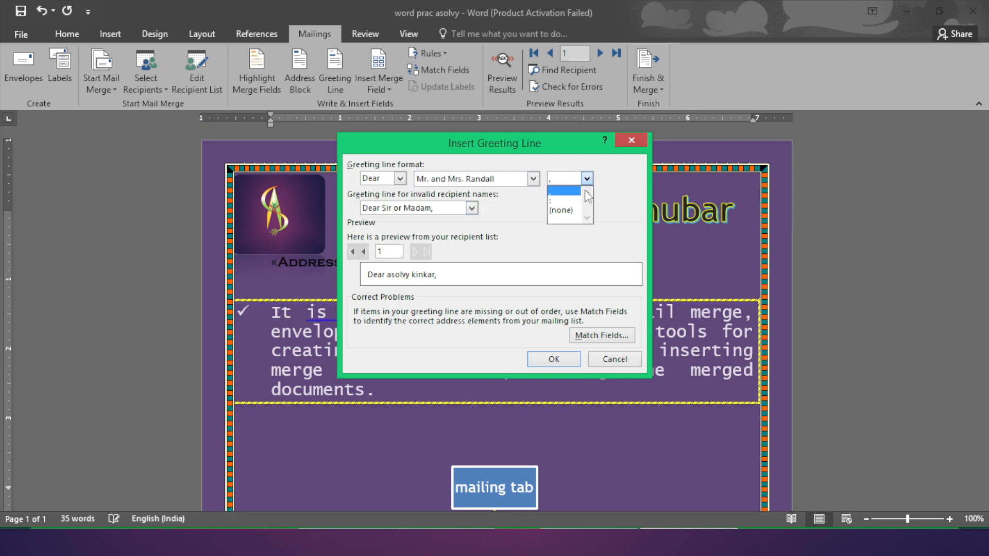
{"action": "left_click", "coordinate": [580, 200]}
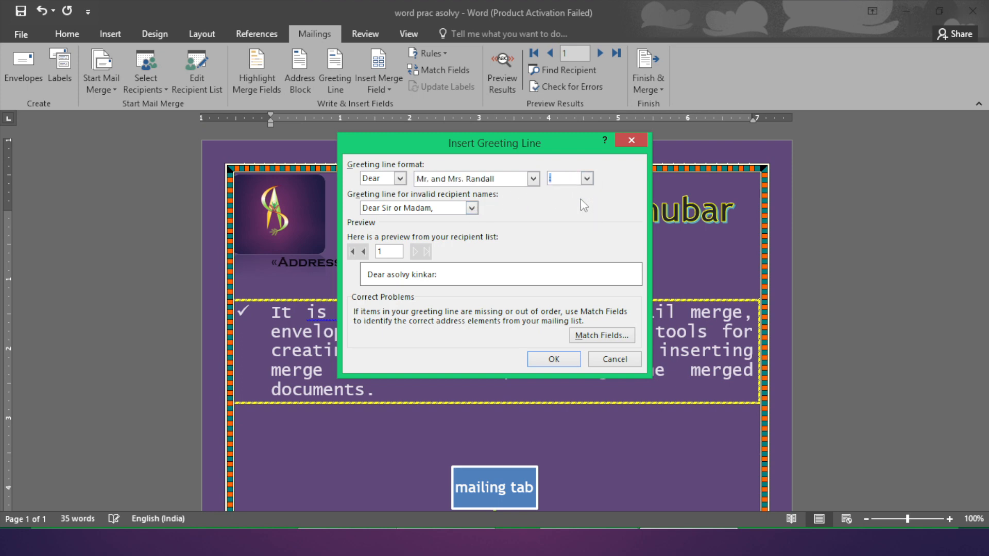
{"action": "left_click", "coordinate": [564, 356]}
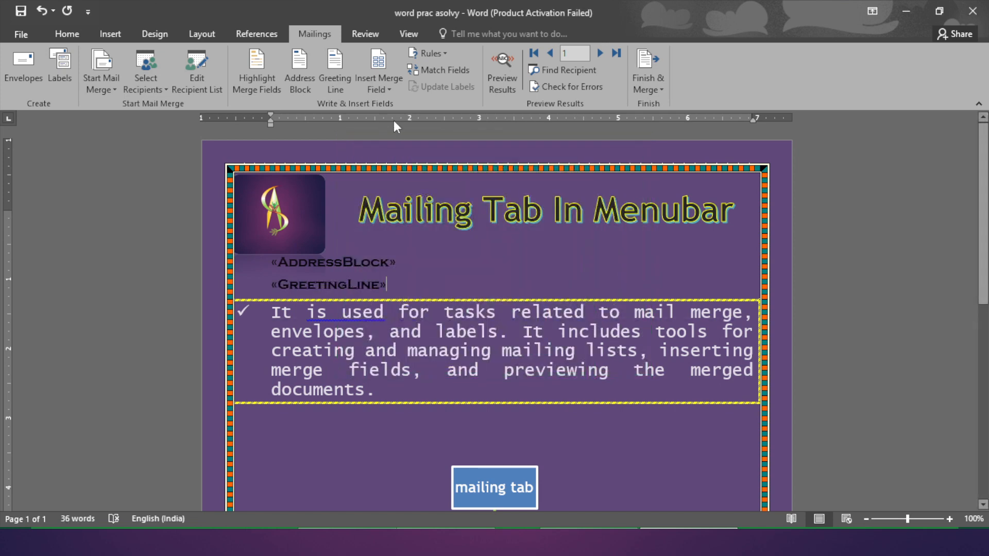
{"action": "left_click", "coordinate": [370, 91]}
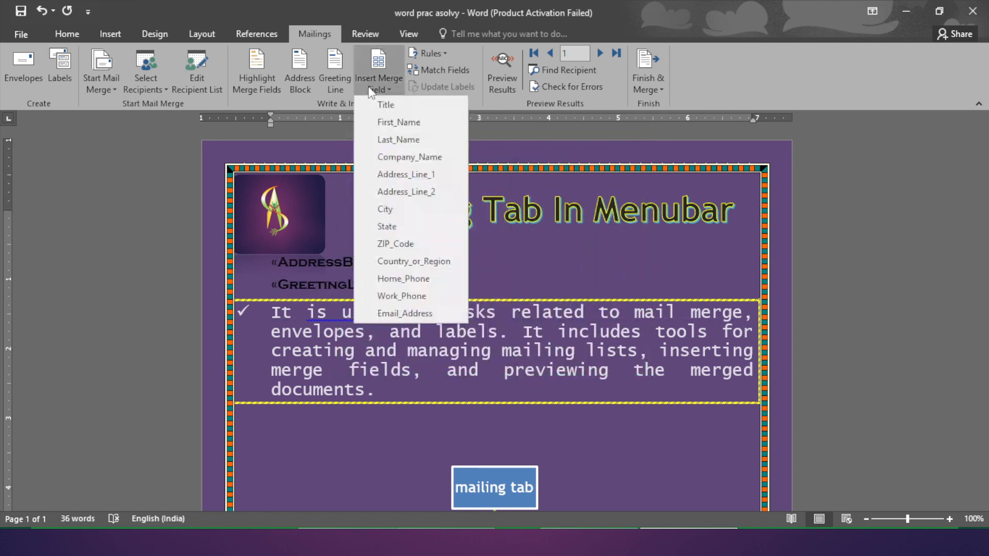
{"action": "left_click", "coordinate": [400, 124]}
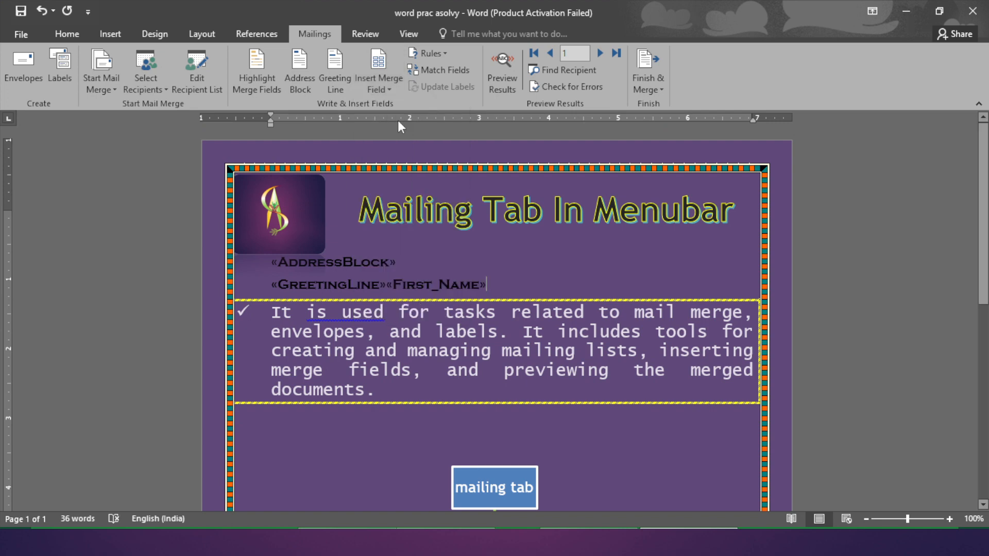
{"action": "key", "text": "BackSpace"}
{"action": "key", "text": "BackSpace"}
{"action": "key", "text": "BackSpace"}
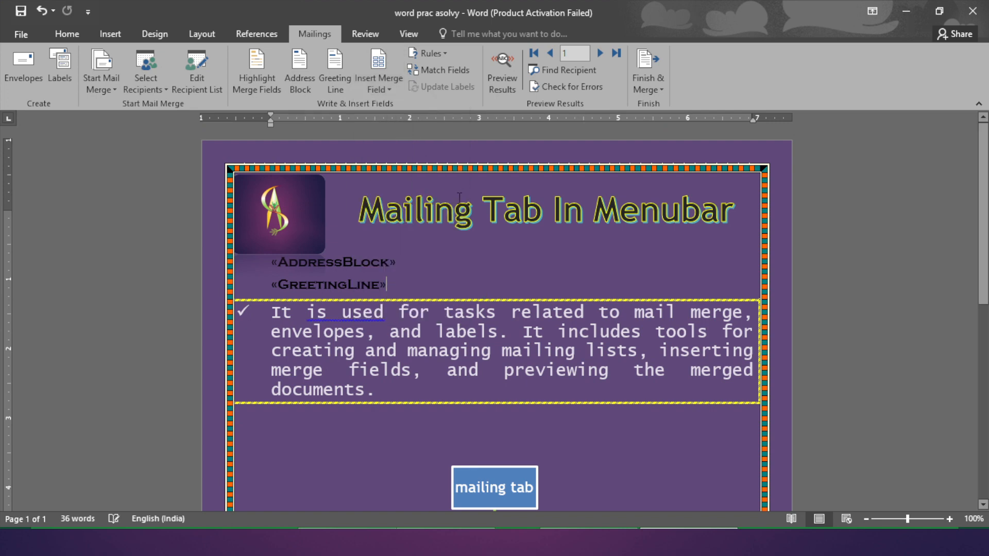
Insert the Company_Name and Address_Line_2 merge fields on separate new lines below the greeting line
{"action": "key", "text": "End"}
{"action": "key", "text": "Return"}
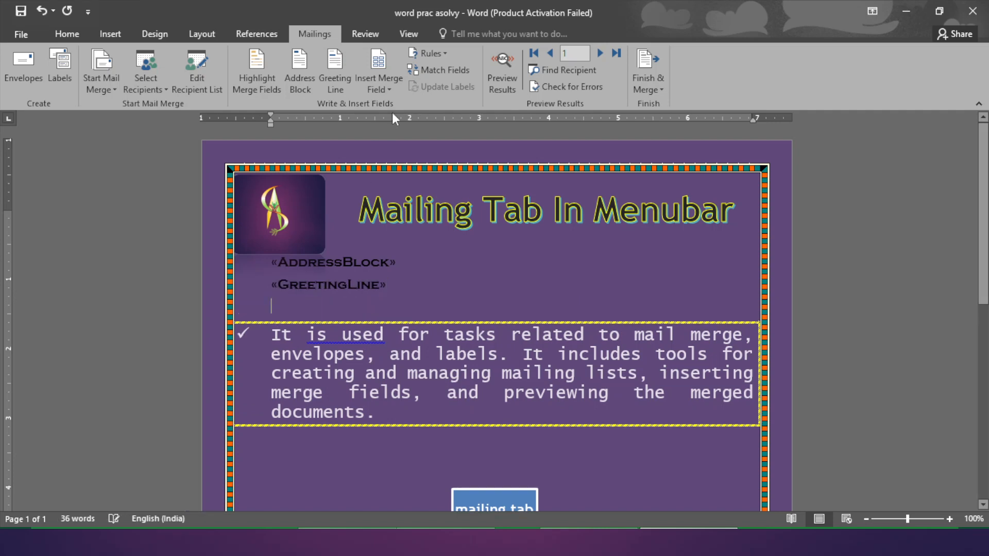
{"action": "left_click", "coordinate": [387, 83]}
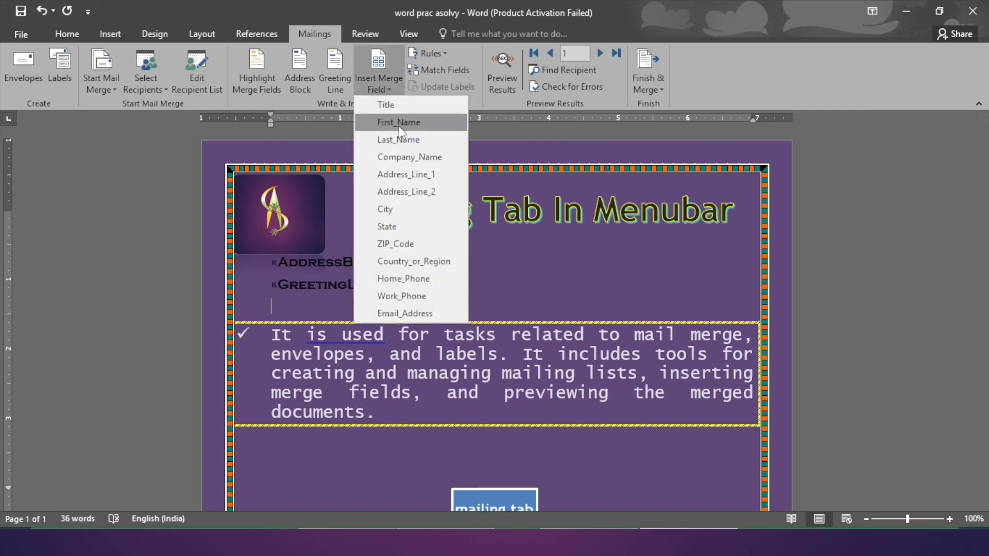
{"action": "left_click", "coordinate": [422, 158]}
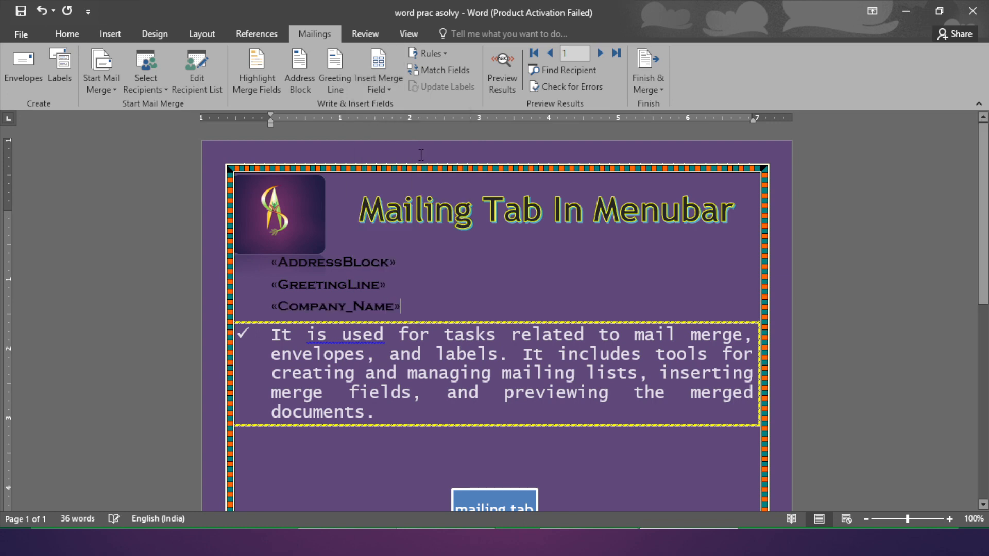
{"action": "key", "text": "Return"}
{"action": "left_click", "coordinate": [385, 90]}
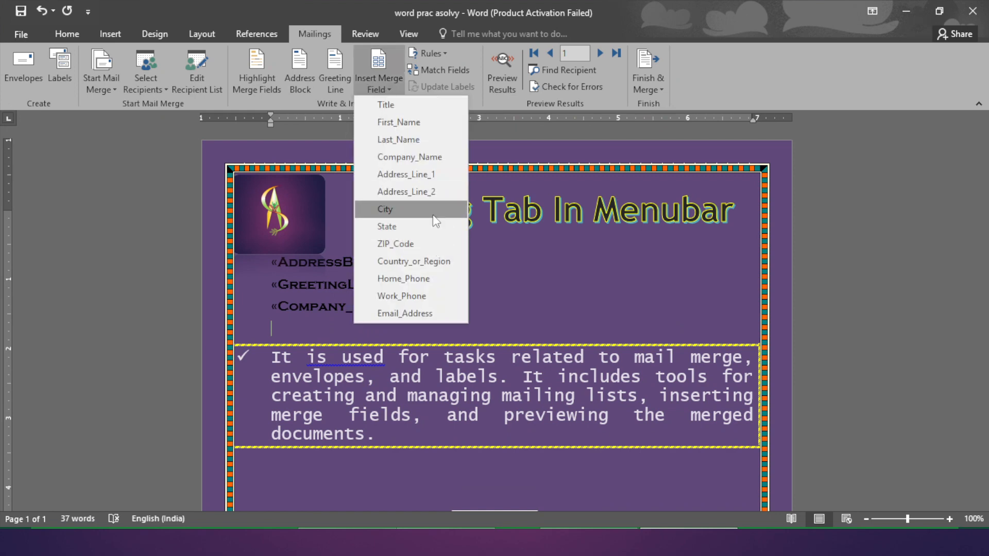
{"action": "left_click", "coordinate": [438, 192]}
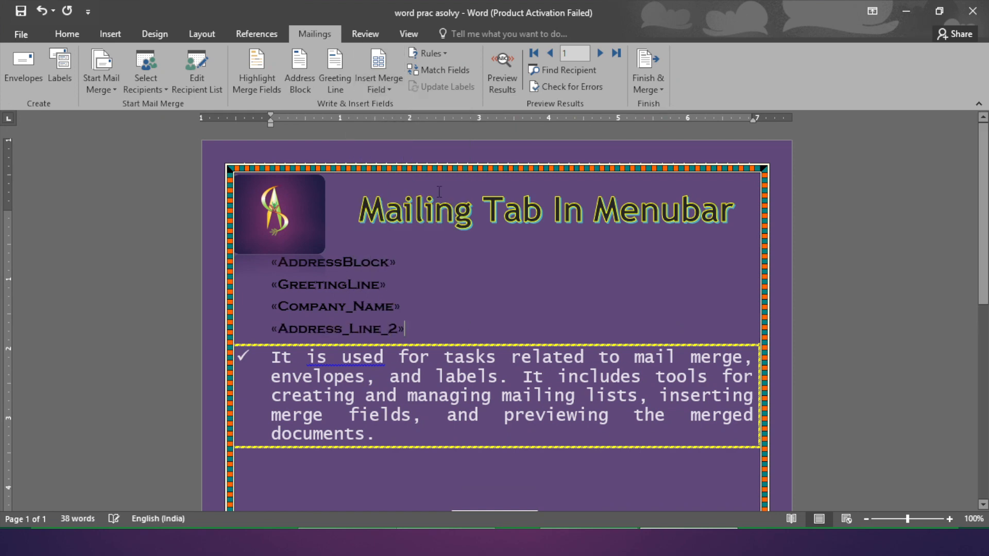
Add the City and State merge fields on separate new lines below Address_Line_2
{"action": "key", "text": "Return"}
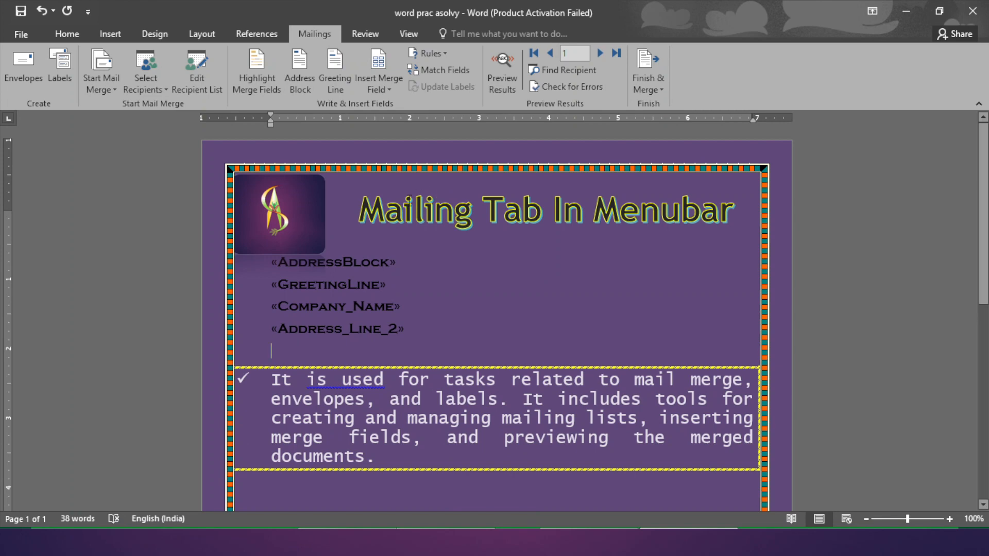
{"action": "left_click", "coordinate": [389, 94]}
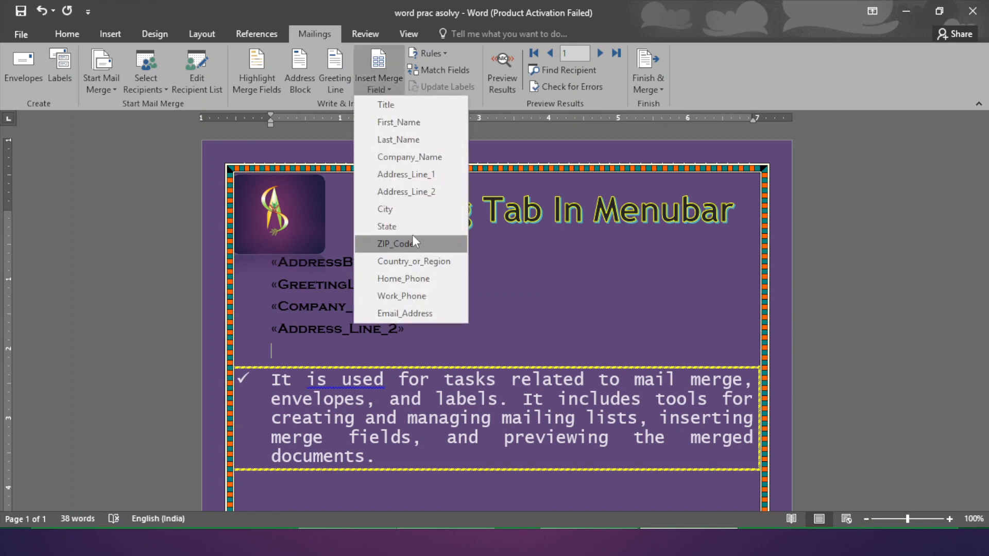
{"action": "left_click", "coordinate": [409, 209]}
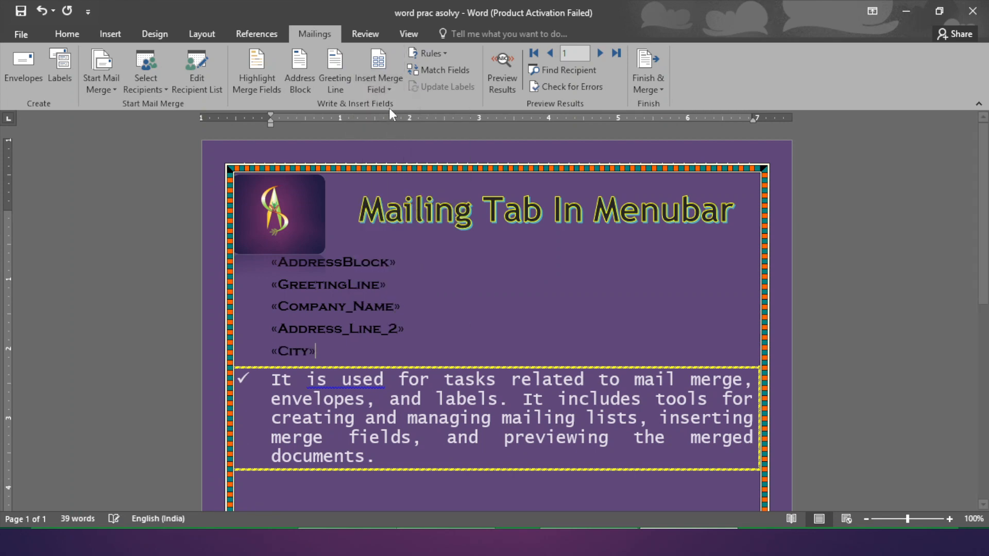
{"action": "key", "text": "Return"}
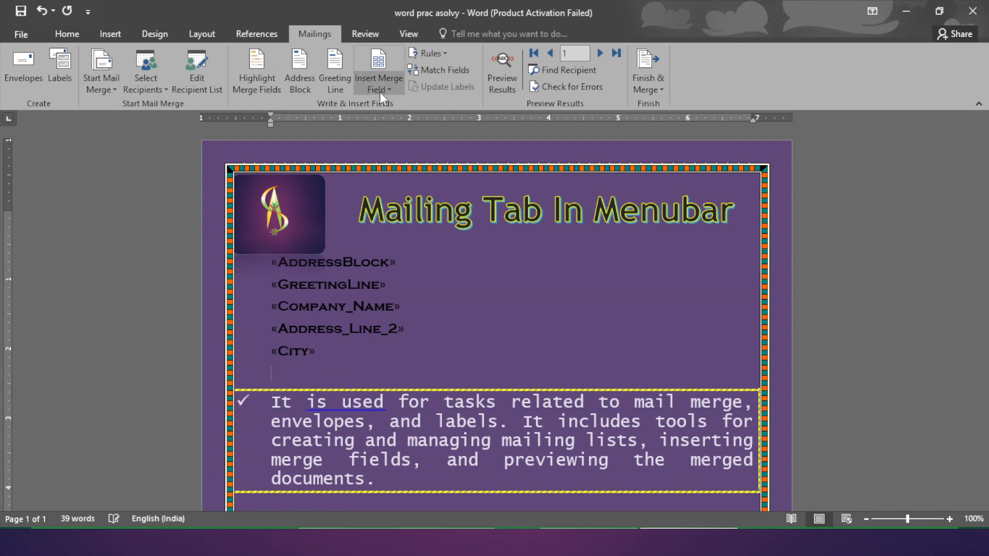
{"action": "left_click", "coordinate": [380, 92]}
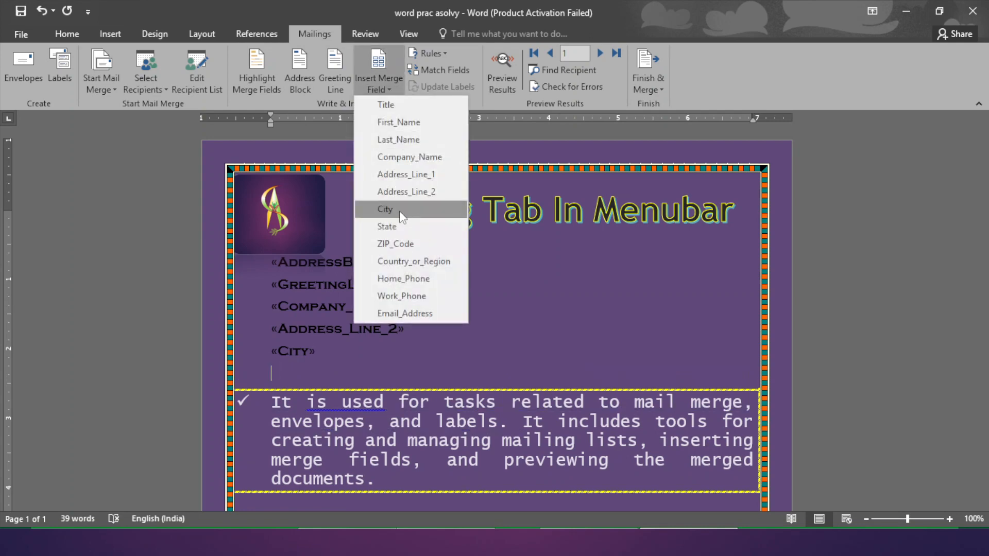
{"action": "left_click", "coordinate": [404, 227]}
Insert the Email_Address merge field after State and move it onto its own line
{"action": "left_click", "coordinate": [367, 92]}
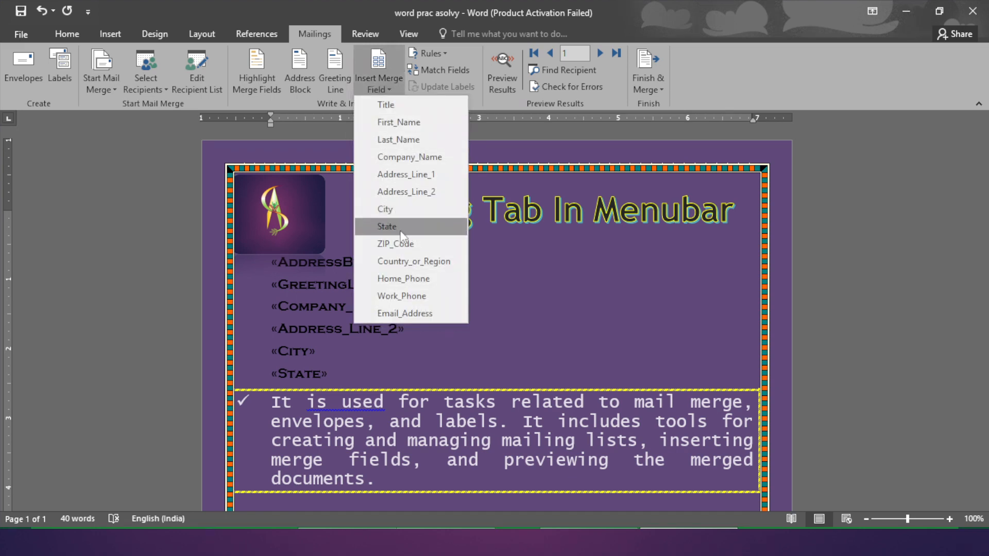
{"action": "left_click", "coordinate": [426, 307]}
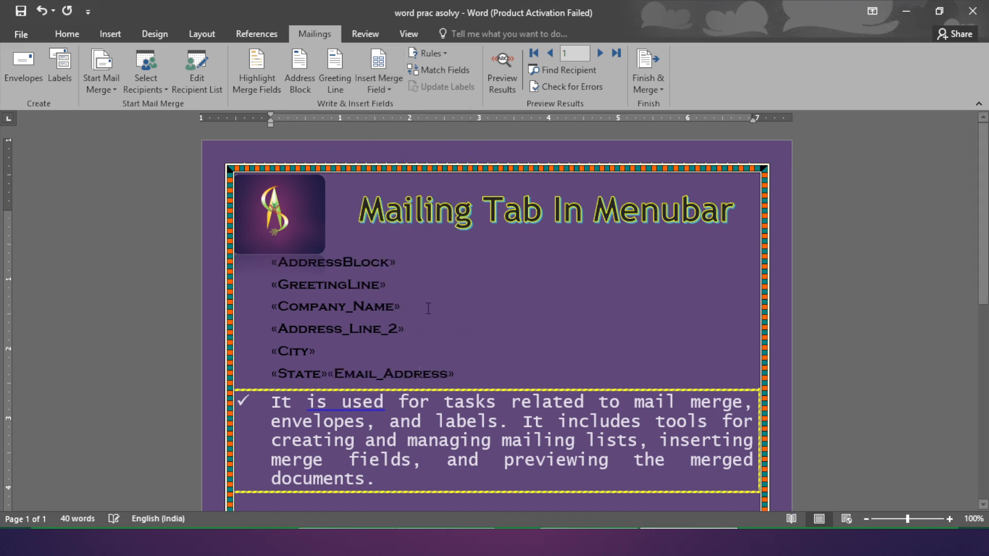
{"action": "left_click", "coordinate": [329, 373]}
{"action": "key", "text": "Return"}
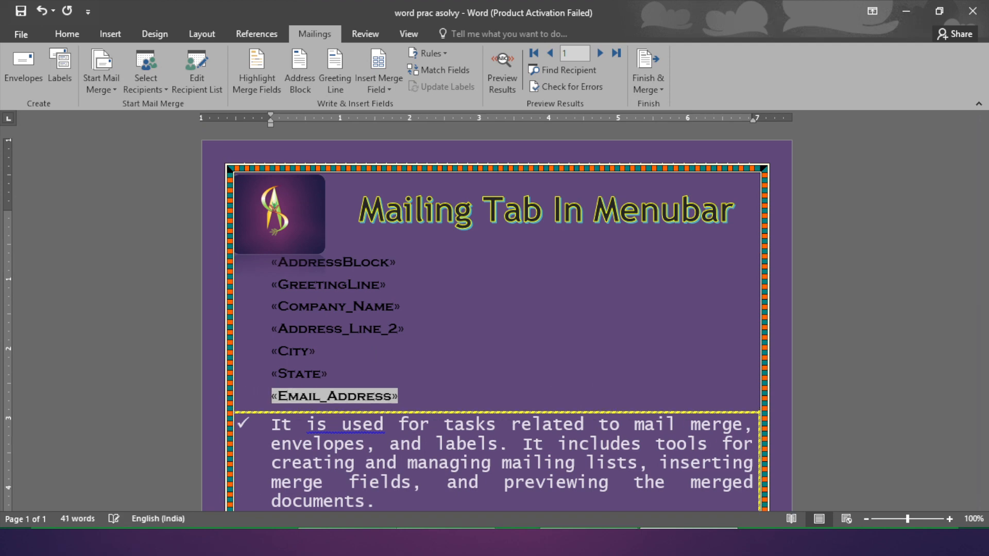
Insert the Country_or_Region merge field on a new line between State and Email_Address
{"action": "left_click", "coordinate": [358, 369]}
{"action": "key", "text": "Return"}
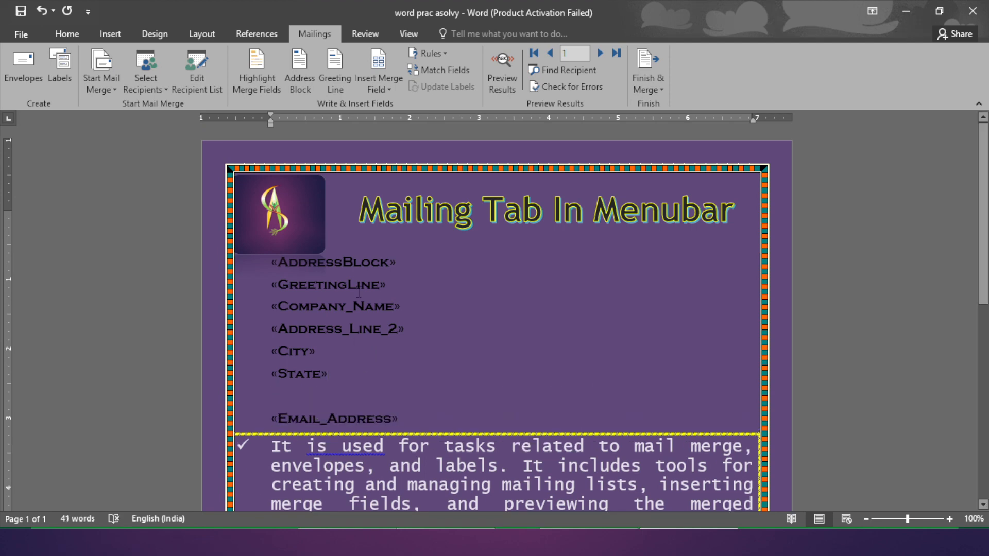
{"action": "left_click", "coordinate": [382, 88]}
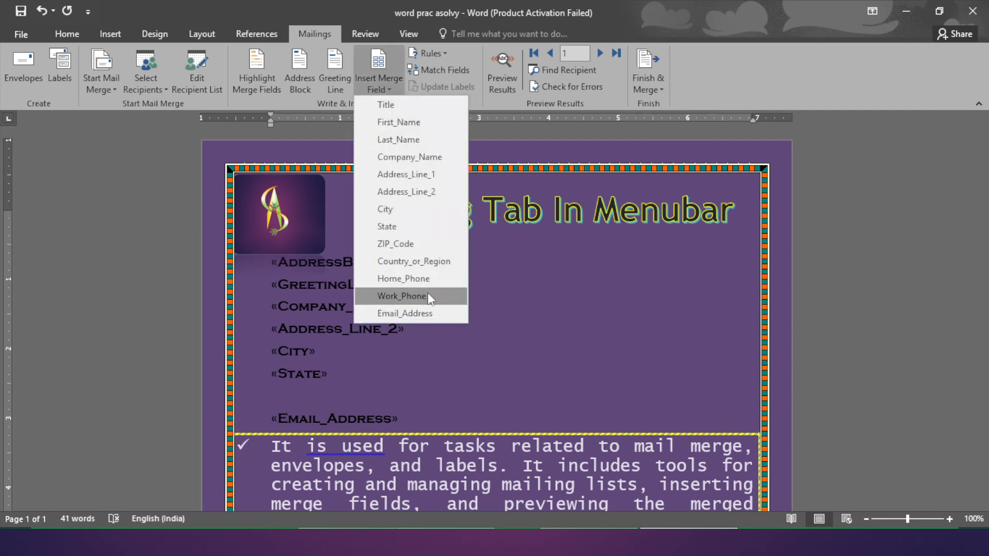
{"action": "left_click", "coordinate": [429, 263]}
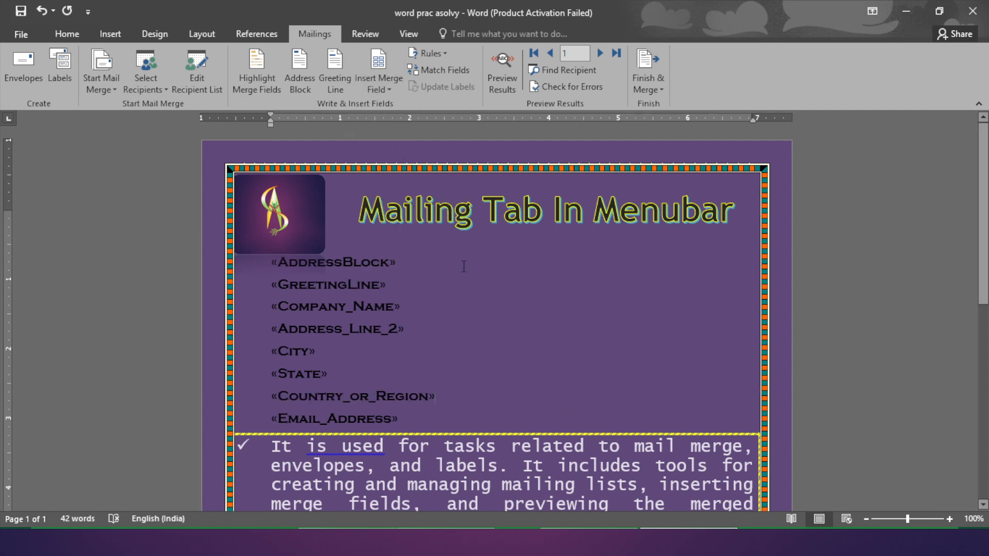
Review the available merge rules and how the recipient list columns match the required address fields, without changing the matching
{"action": "left_click", "coordinate": [443, 51]}
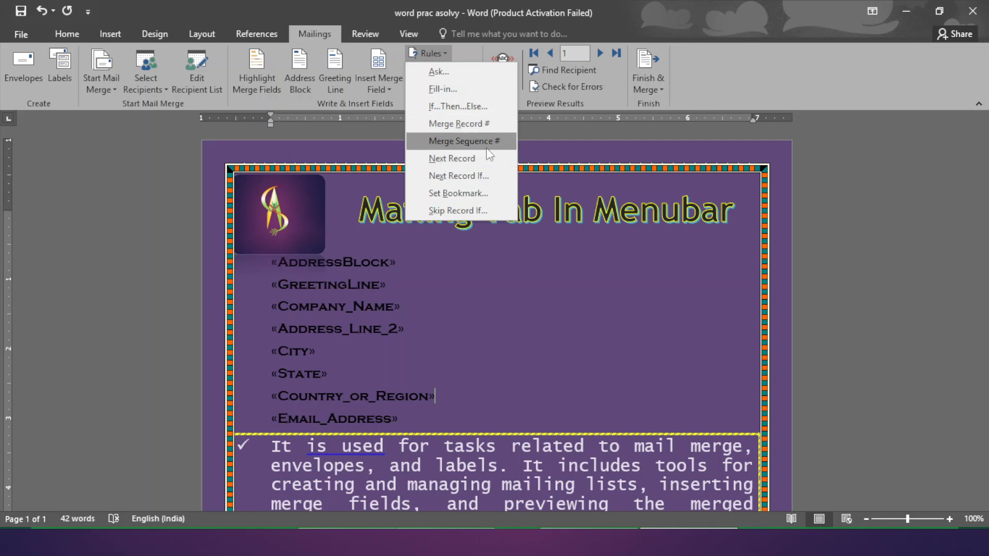
{"action": "left_click", "coordinate": [500, 34]}
{"action": "left_click", "coordinate": [466, 70]}
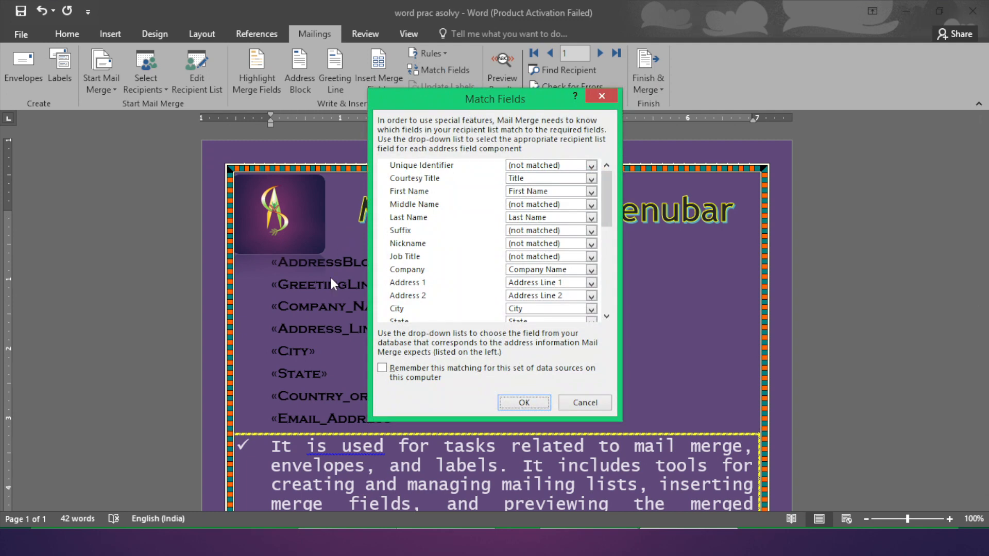
{"action": "left_click", "coordinate": [599, 403]}
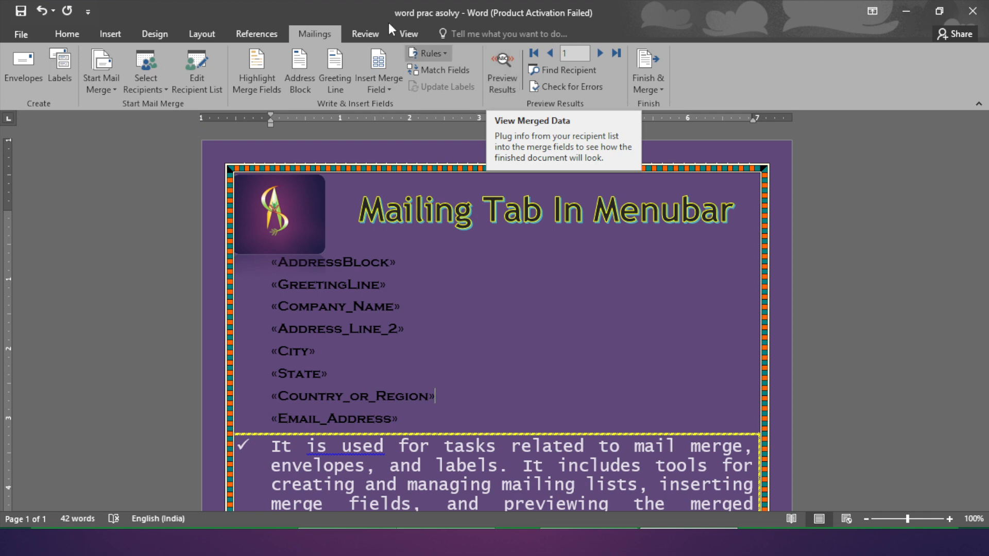
Preview the merge results with the first recipient's data in place of the merge fields
{"action": "left_click", "coordinate": [377, 91]}
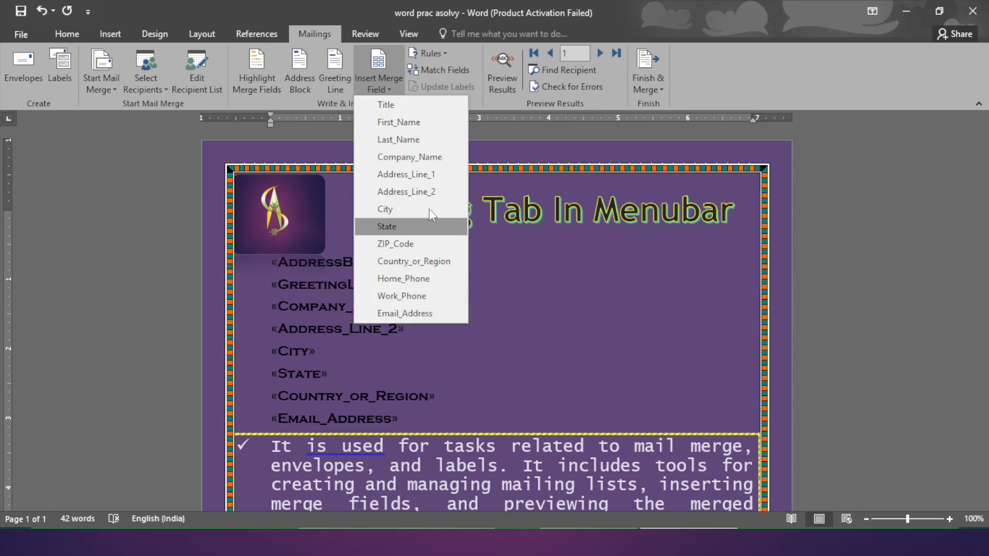
{"action": "left_click", "coordinate": [503, 121]}
{"action": "left_click", "coordinate": [505, 83]}
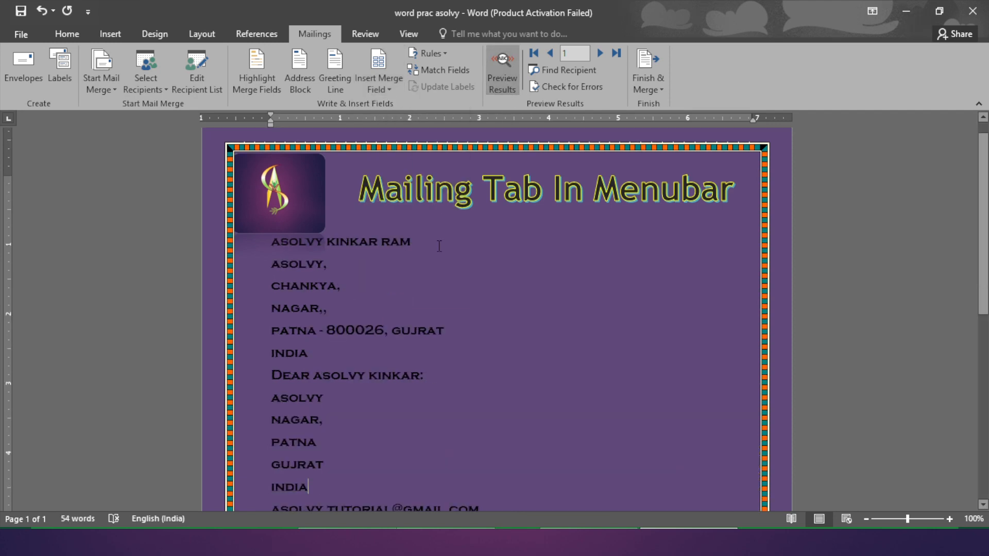
Examine the previewed address, greeting and individual fields down to the e-mail line, and turn off the results preview
{"action": "scroll", "coordinate": [386, 283], "scroll_direction": "down", "scroll_amount": 3}
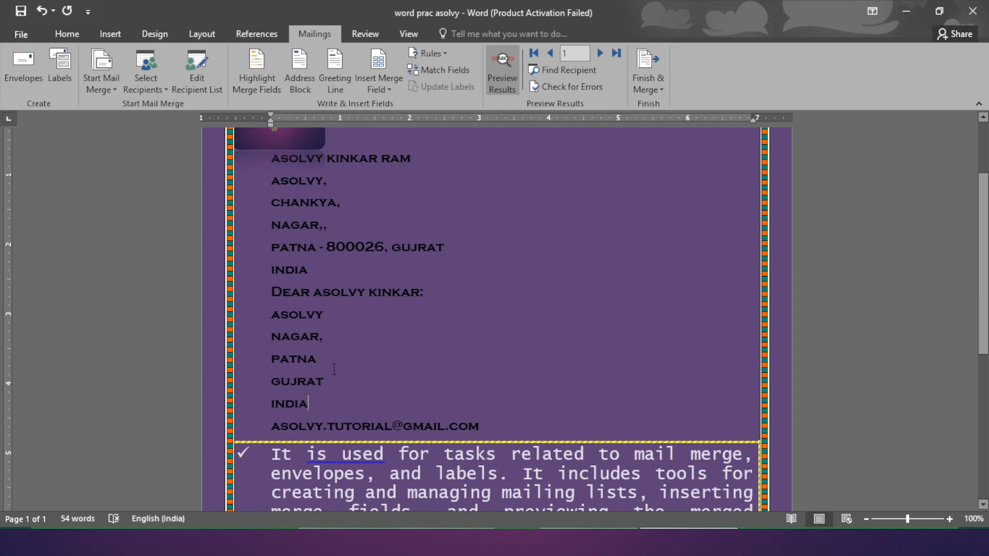
{"action": "scroll", "coordinate": [336, 381], "scroll_direction": "up", "scroll_amount": 1}
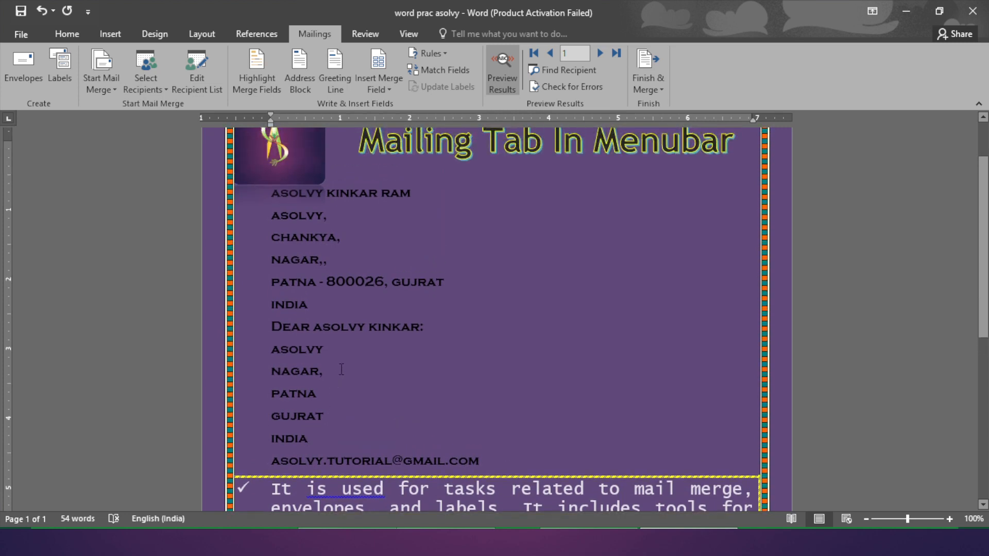
{"action": "left_click", "coordinate": [509, 73]}
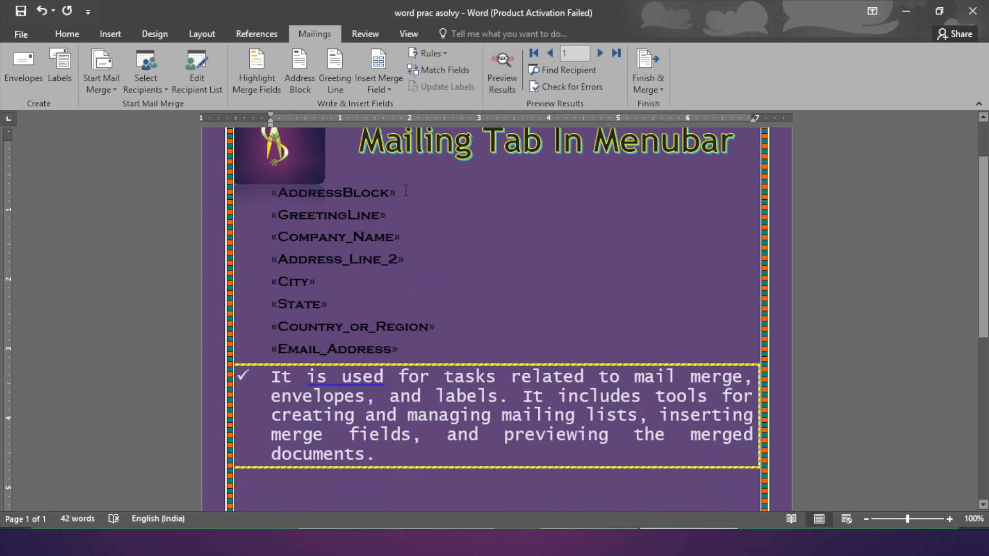
Delete the AddressBlock merge field and its line above GreetingLine, undoing any excess deletion
{"action": "left_click_drag", "start_coordinate": [398, 193], "coordinate": [323, 203]}
{"action": "key", "text": "BackSpace"}
{"action": "key", "text": "BackSpace"}
{"action": "key", "text": "BackSpace"}
{"action": "key", "text": "BackSpace"}
{"action": "key", "text": "BackSpace"}
{"action": "key", "text": "BackSpace"}
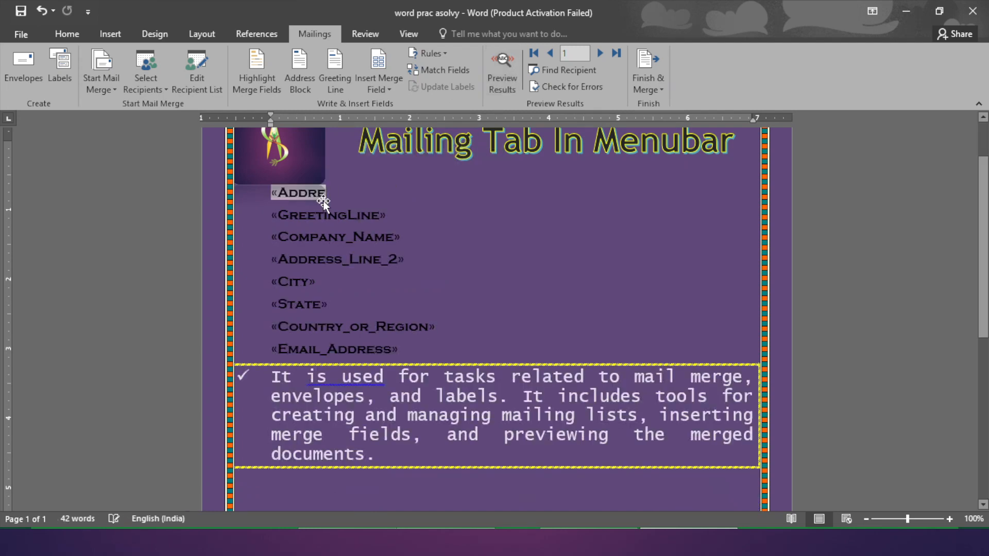
{"action": "key", "text": "BackSpace"}
{"action": "key", "text": "BackSpace"}
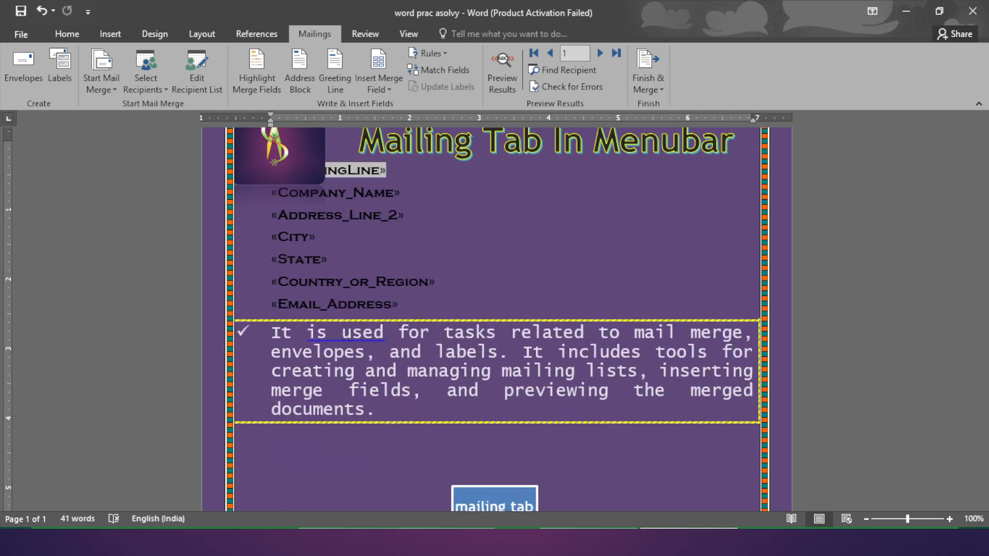
{"action": "key", "text": "ctrl+z"}
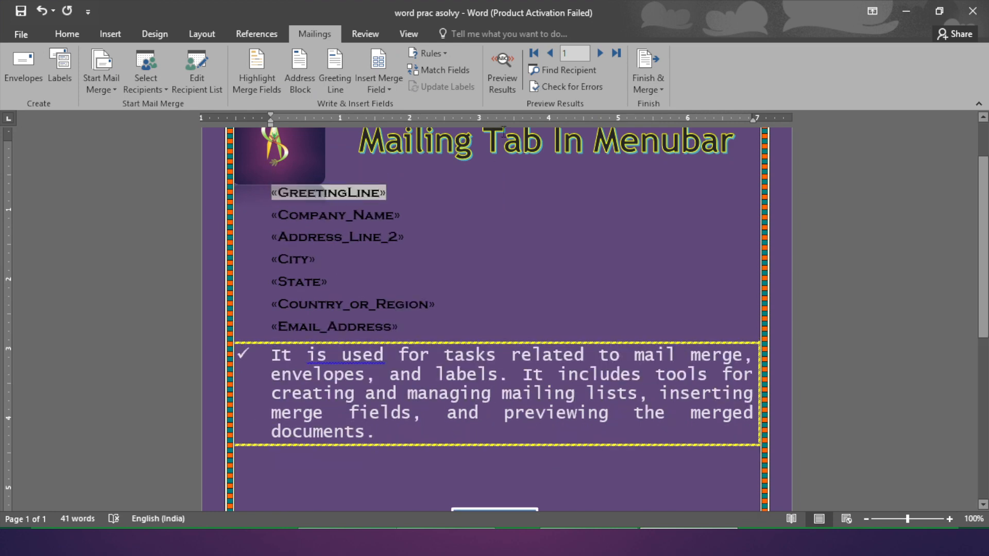
Preview the merged results through record 3, return to record 2, and check the recipient list without changing it
{"action": "left_click", "coordinate": [501, 79]}
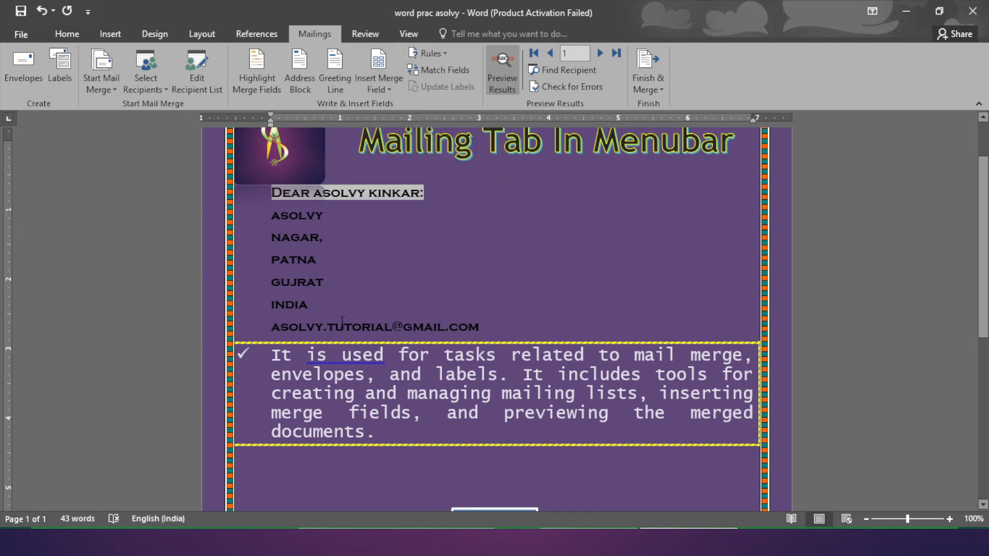
{"action": "left_click", "coordinate": [598, 53]}
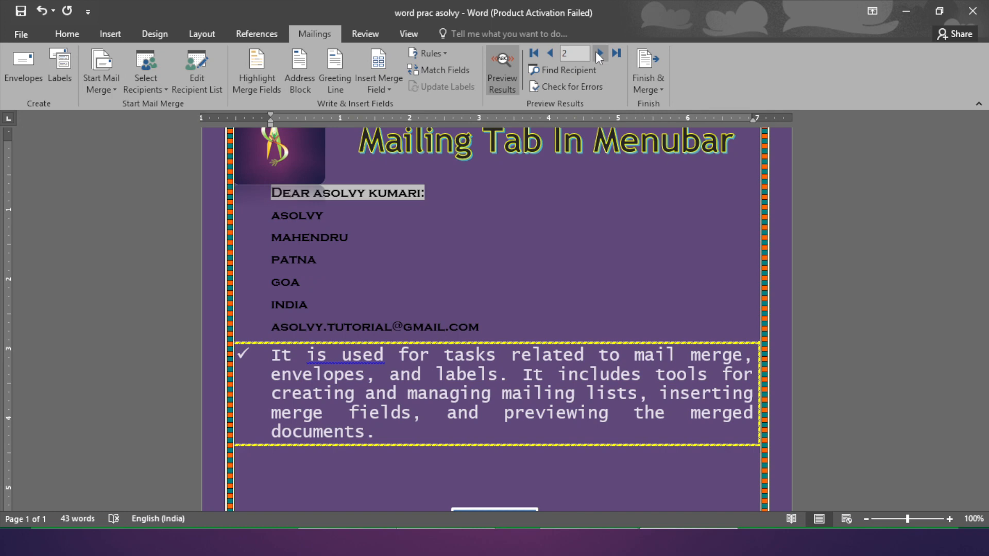
{"action": "left_click", "coordinate": [597, 53]}
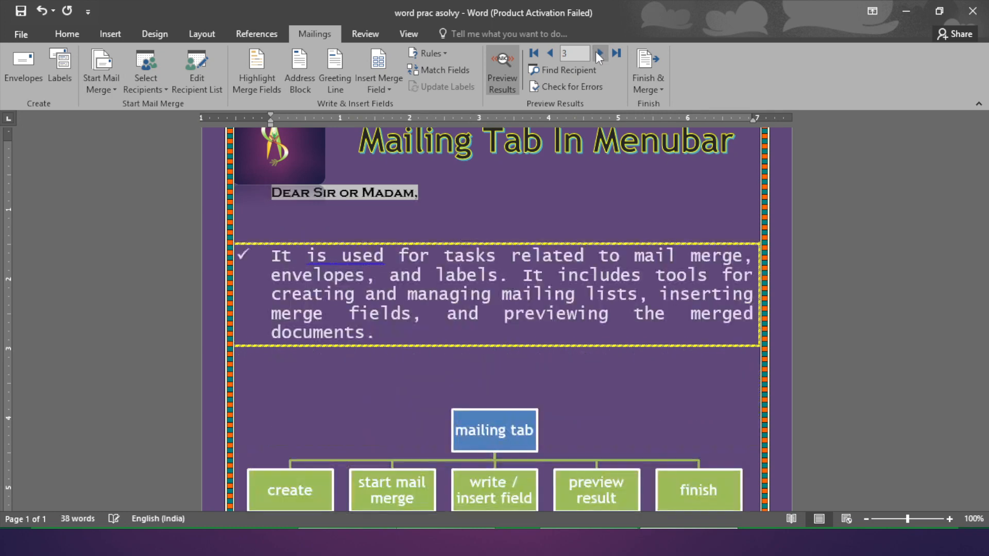
{"action": "left_click", "coordinate": [548, 54]}
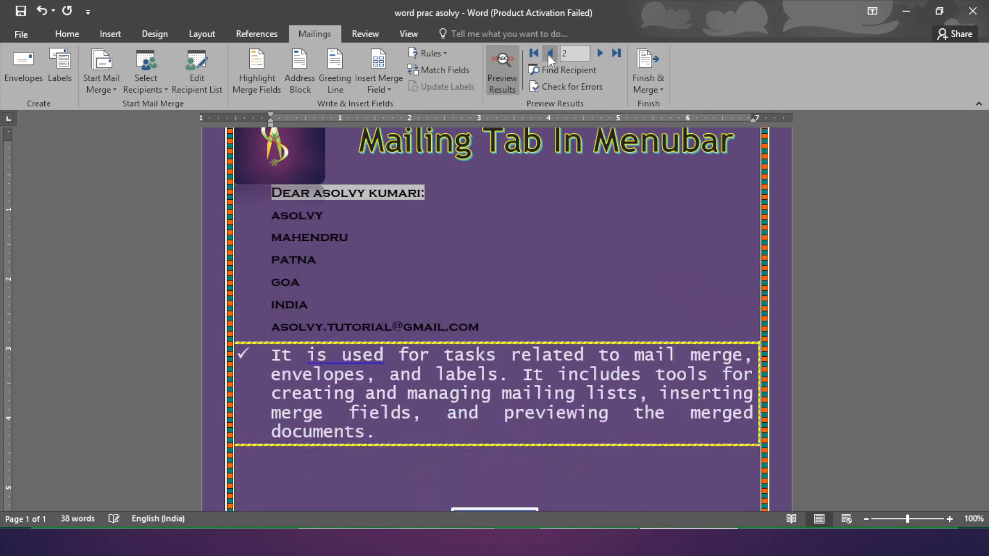
{"action": "left_click", "coordinate": [595, 53]}
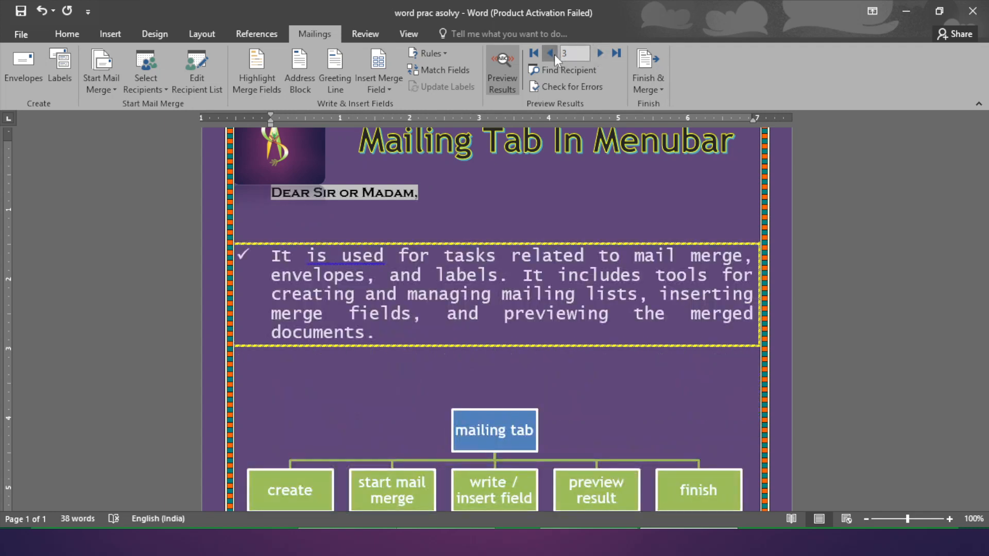
{"action": "left_click", "coordinate": [554, 54]}
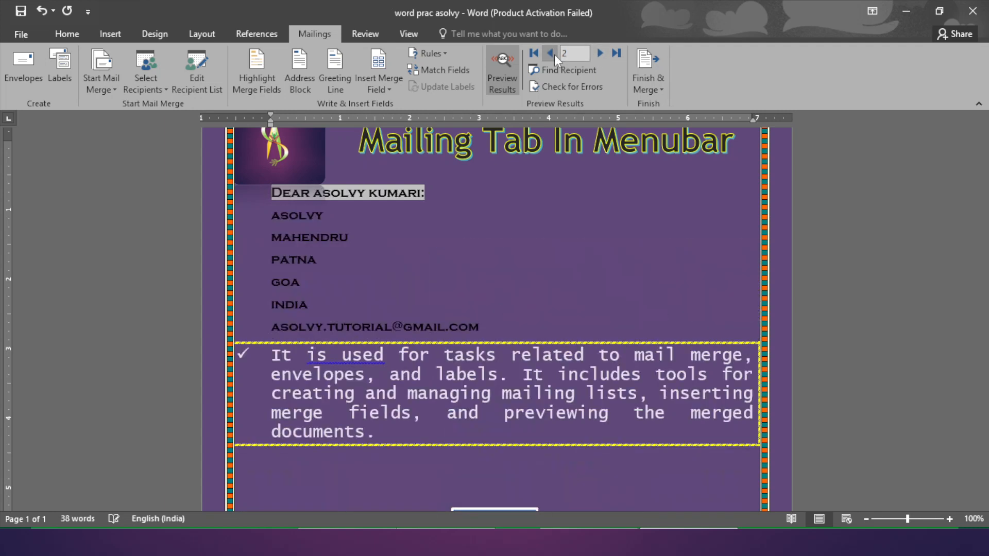
{"action": "left_click", "coordinate": [201, 77]}
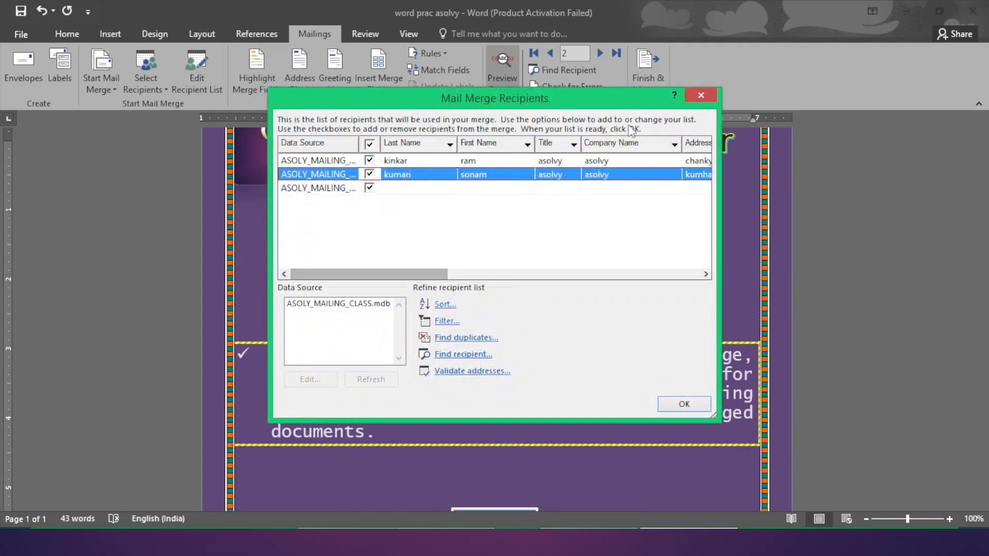
{"action": "left_click", "coordinate": [714, 95]}
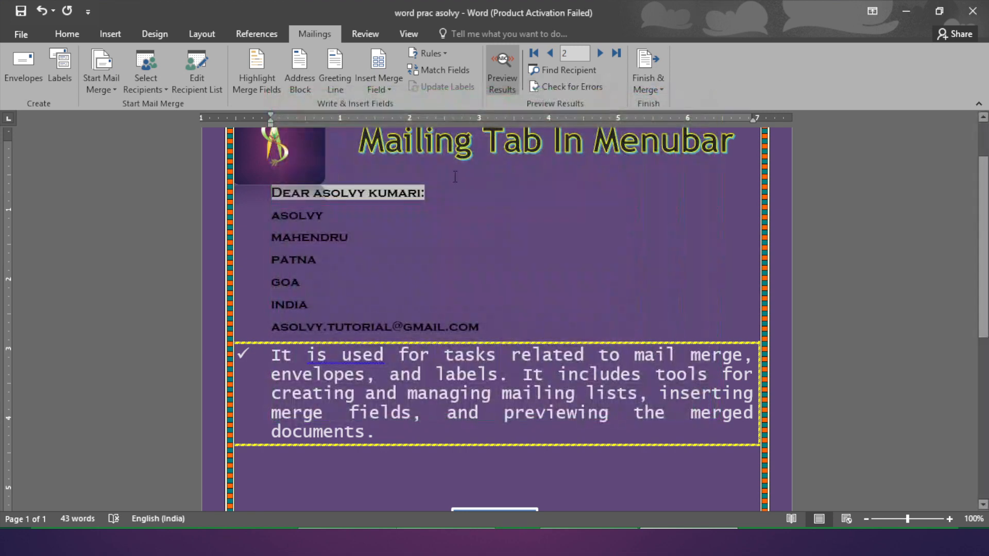
Move the mailing tab SmartArt diagram up directly beneath the description paragraph so it fits inside the page border
{"action": "scroll", "coordinate": [417, 258], "scroll_direction": "down", "scroll_amount": 5}
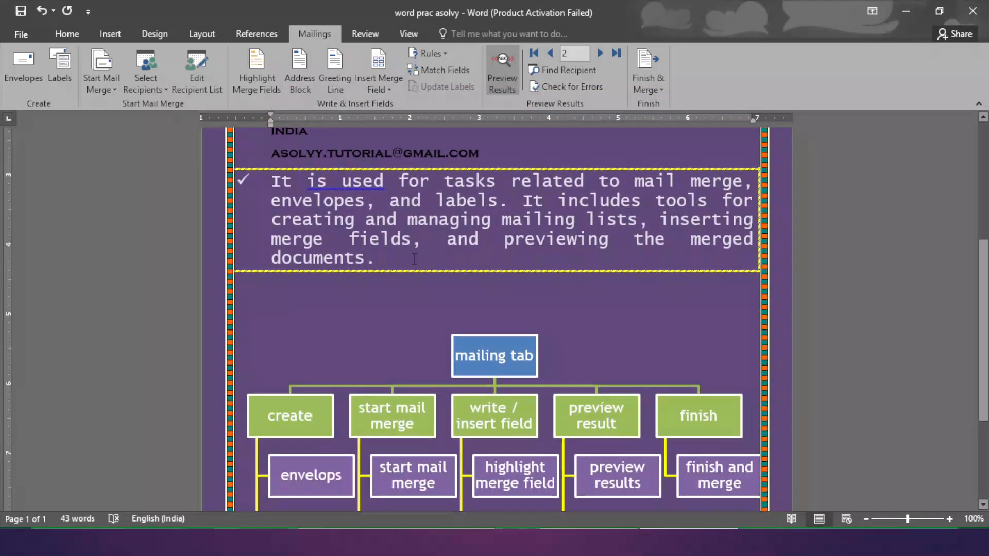
{"action": "scroll", "coordinate": [414, 260], "scroll_direction": "down", "scroll_amount": 2}
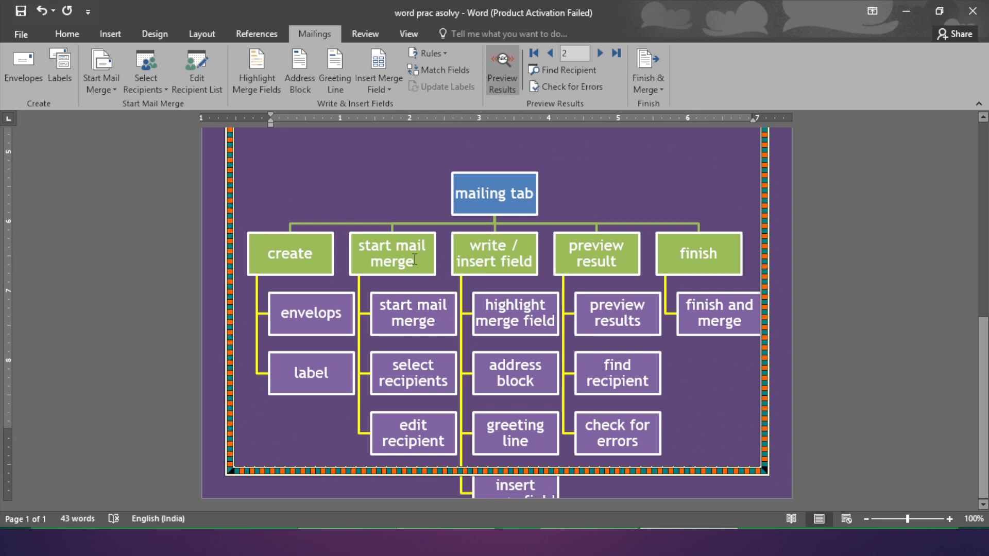
{"action": "scroll", "coordinate": [438, 258], "scroll_direction": "up", "scroll_amount": 1}
{"action": "left_click", "coordinate": [493, 221]}
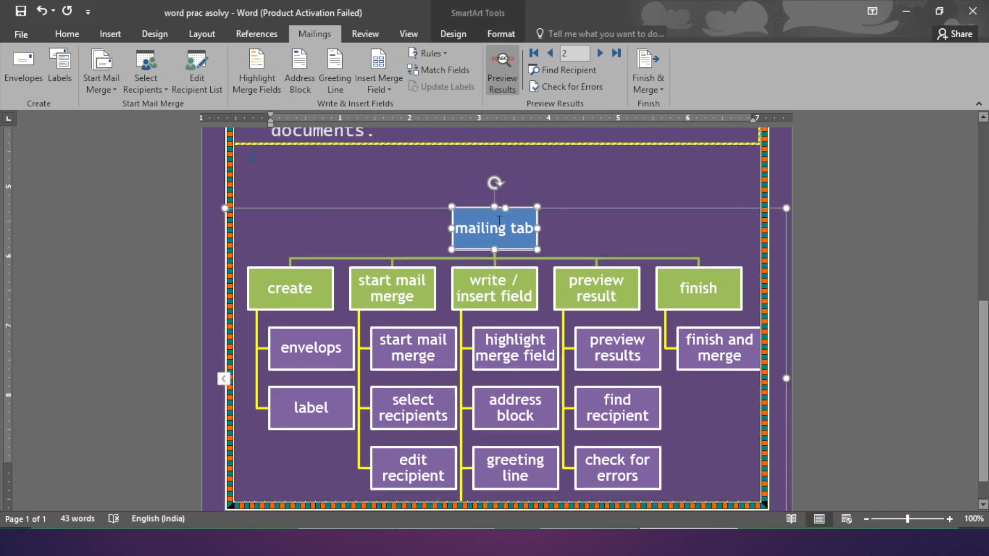
{"action": "left_click_drag", "start_coordinate": [558, 209], "coordinate": [557, 154]}
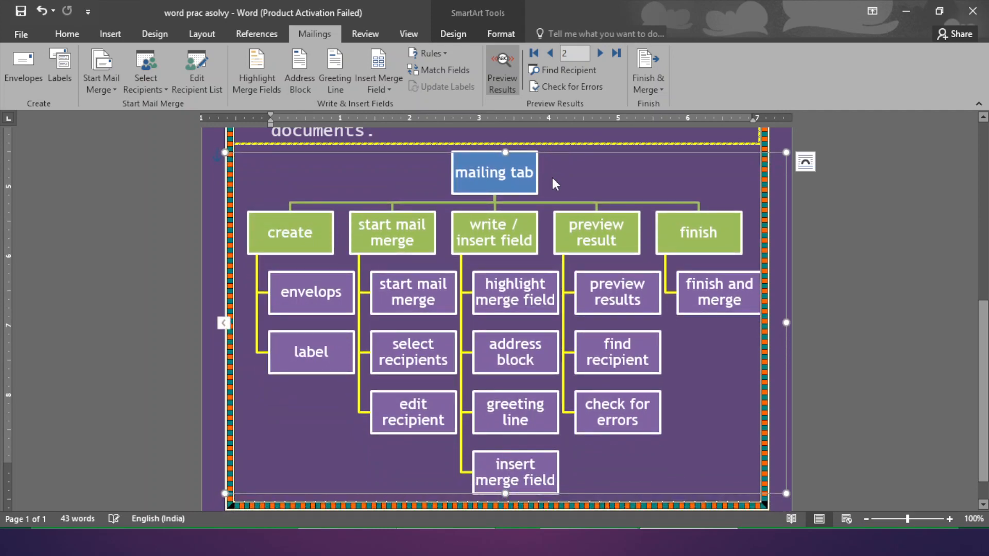
Check the page layout from the heading to the end of the mailing tab diagram, and deselect the diagram
{"action": "scroll", "coordinate": [552, 185], "scroll_direction": "up", "scroll_amount": 4}
{"action": "scroll", "coordinate": [552, 223], "scroll_direction": "up", "scroll_amount": 4}
{"action": "scroll", "coordinate": [548, 227], "scroll_direction": "down", "scroll_amount": 9}
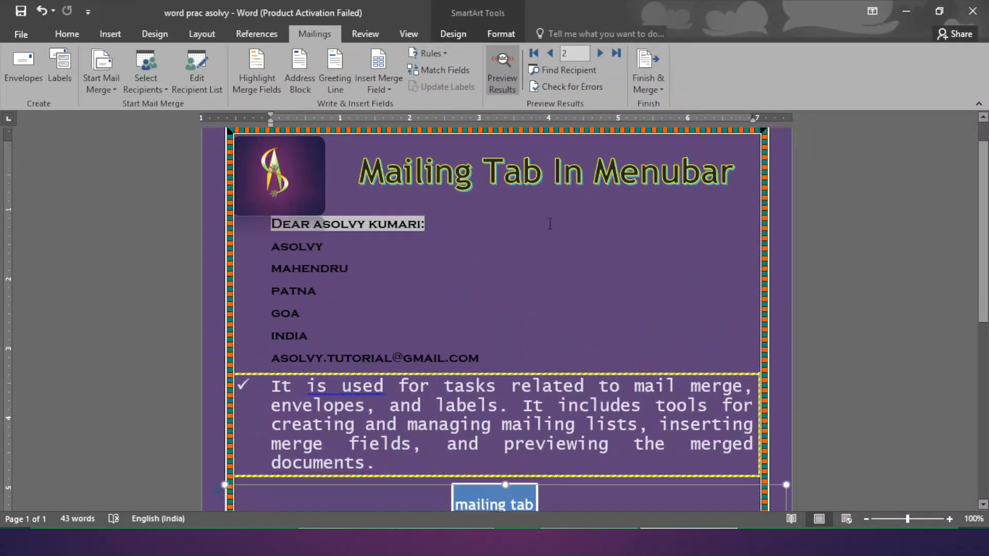
{"action": "scroll", "coordinate": [549, 227], "scroll_direction": "down", "scroll_amount": 1}
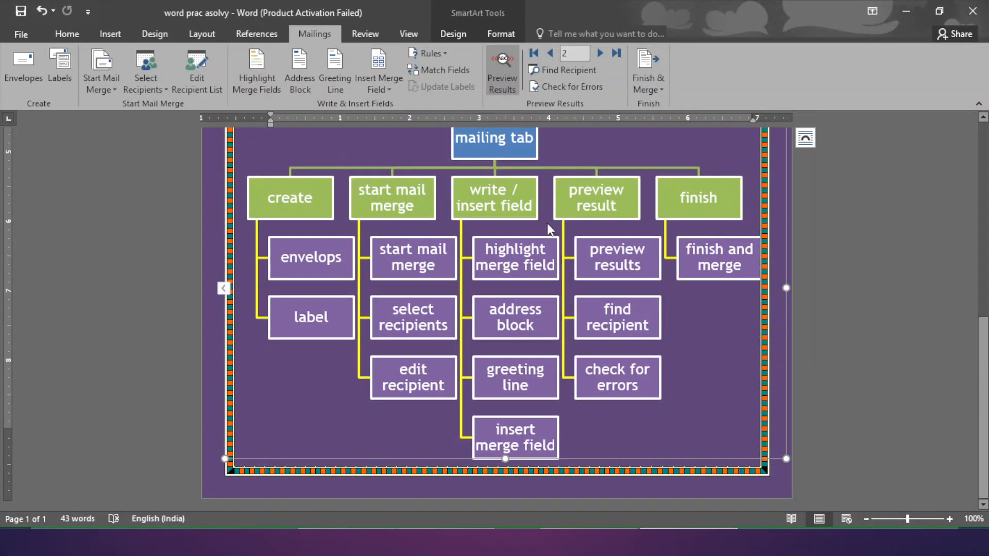
{"action": "left_click", "coordinate": [202, 230]}
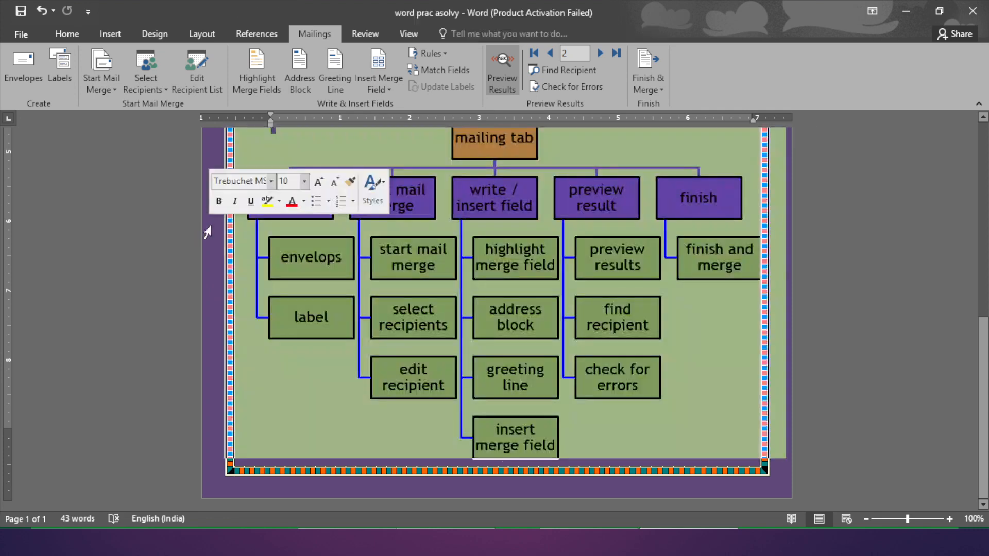
{"action": "scroll", "coordinate": [395, 225], "scroll_direction": "up", "scroll_amount": 4}
{"action": "scroll", "coordinate": [395, 225], "scroll_direction": "up", "scroll_amount": 1}
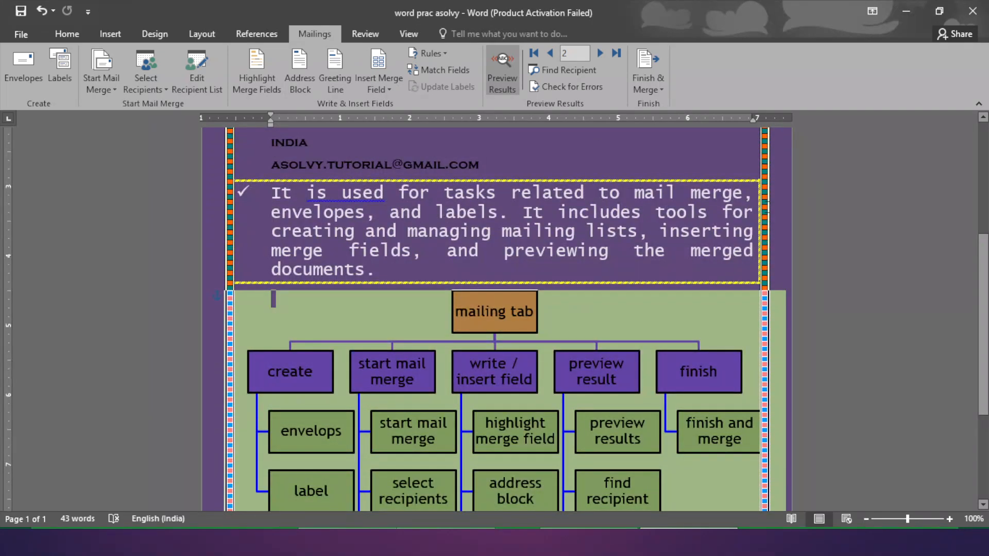
{"action": "left_click", "coordinate": [777, 224]}
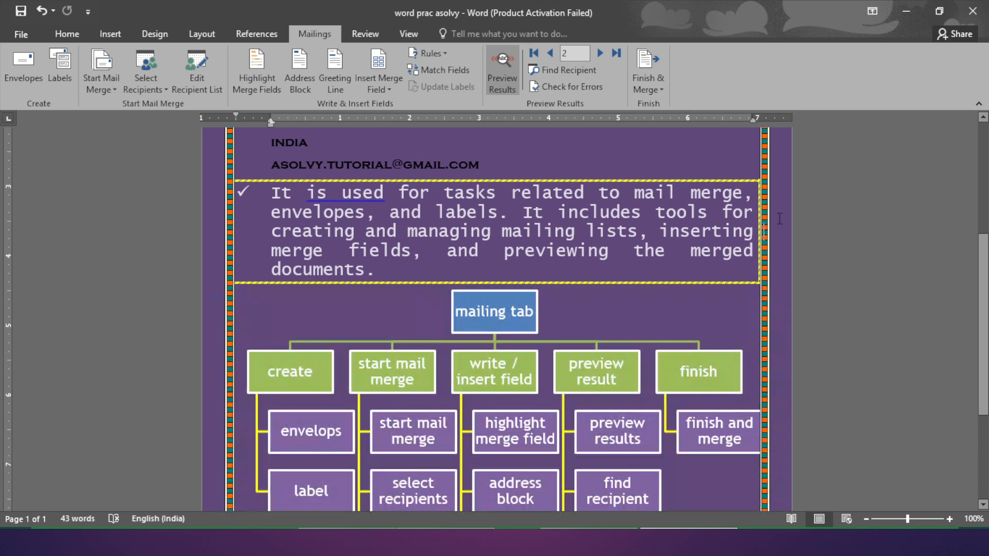
Explore merging to e-mail messages with Attachment as the mail format, and close the options without sending
{"action": "left_click", "coordinate": [653, 88]}
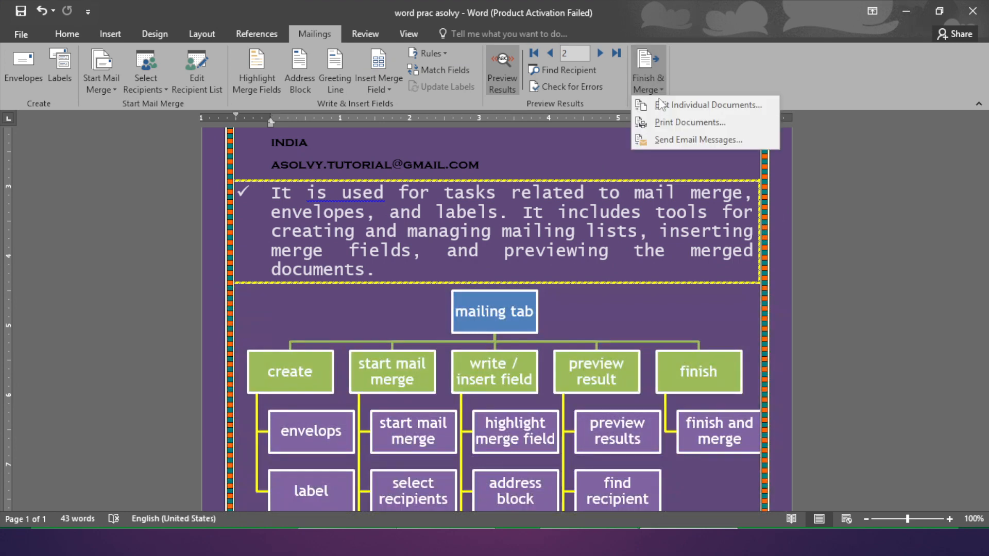
{"action": "left_click", "coordinate": [707, 140]}
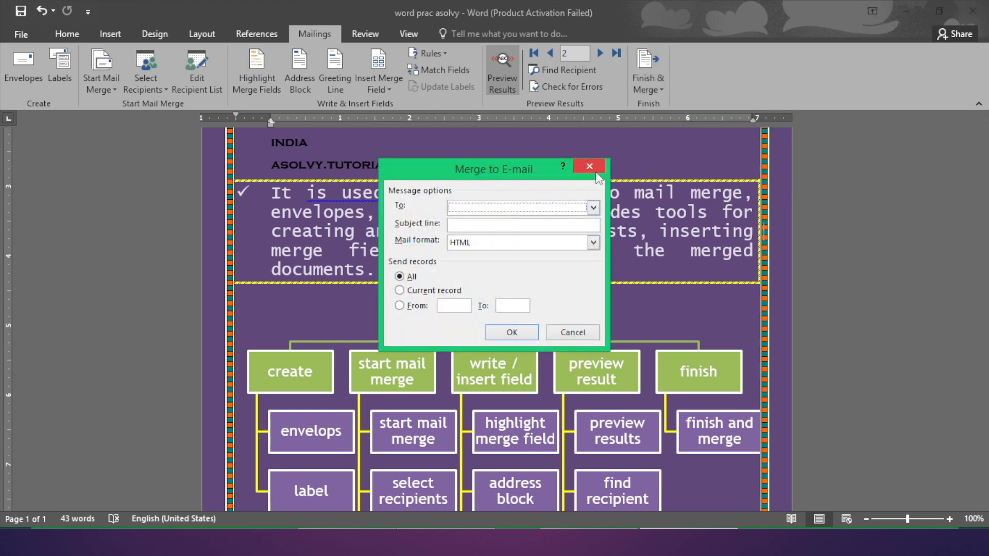
{"action": "left_click", "coordinate": [528, 243]}
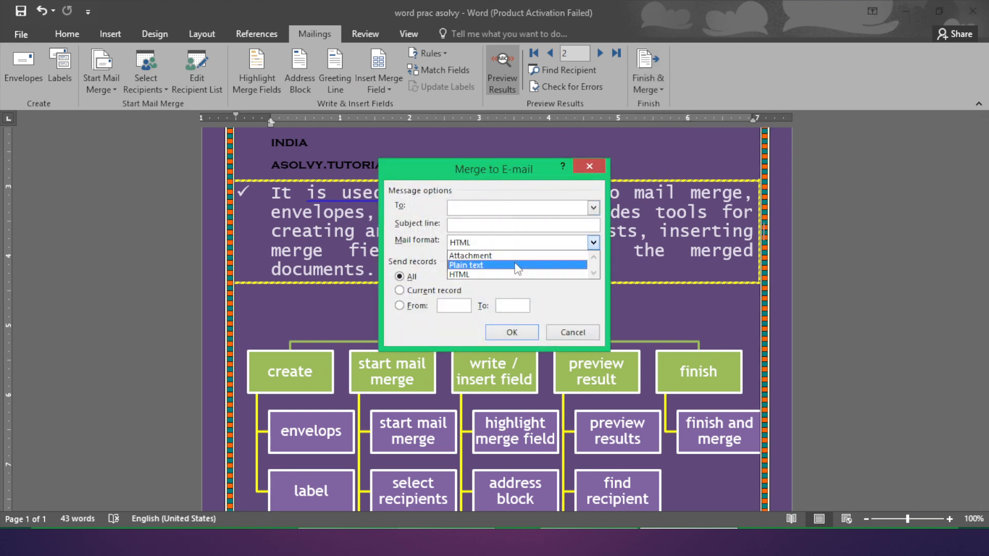
{"action": "left_click", "coordinate": [517, 256]}
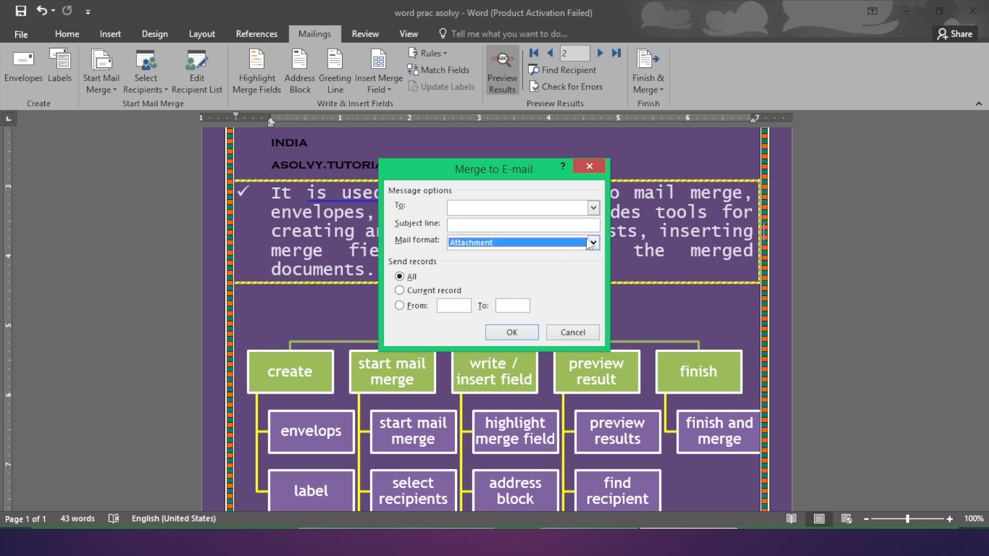
{"action": "left_click", "coordinate": [588, 166]}
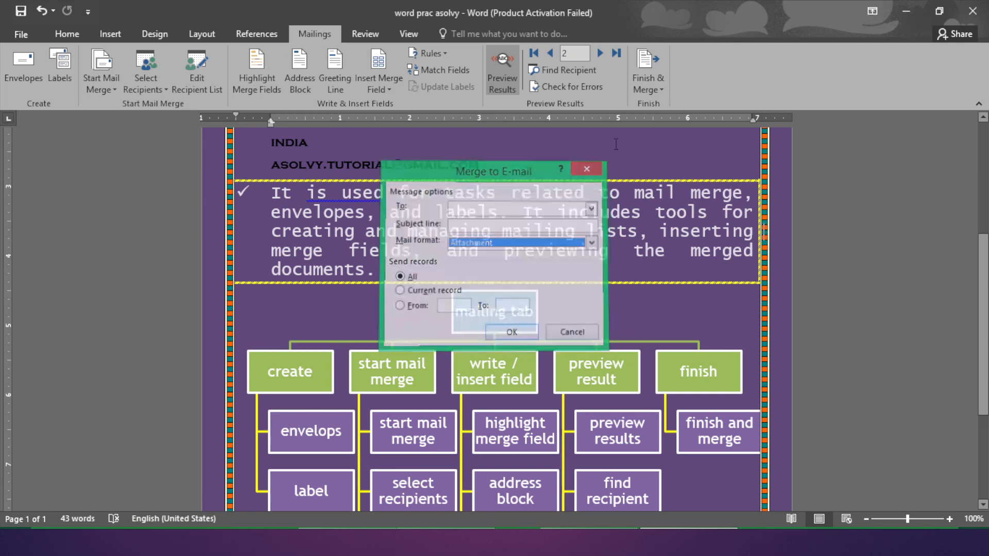
Explore merging to the printer with records 1 to 4 and with only the current record, and cancel without printing
{"action": "left_click", "coordinate": [655, 88]}
{"action": "left_click", "coordinate": [693, 123]}
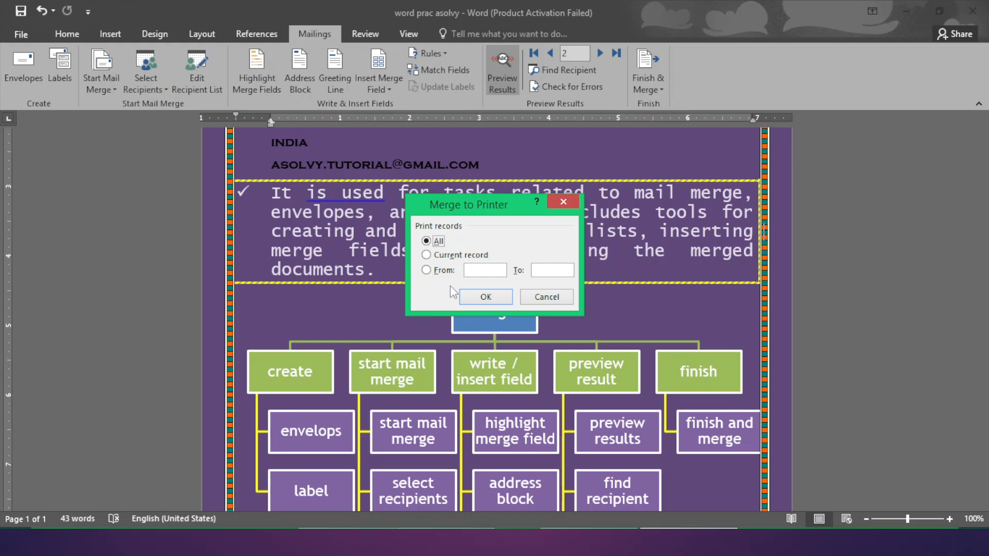
{"action": "left_click", "coordinate": [429, 271]}
{"action": "type", "text": "1"}
{"action": "type", "text": "4"}
{"action": "left_click", "coordinate": [426, 254]}
{"action": "left_click", "coordinate": [529, 295]}
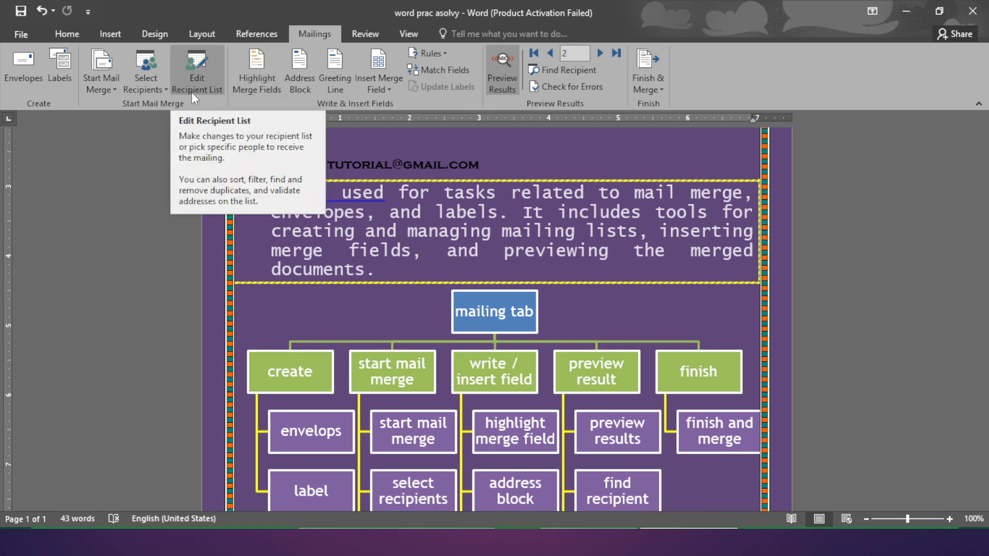
Open the available choices for selecting the mail merge recipients
{"action": "left_click", "coordinate": [156, 91]}
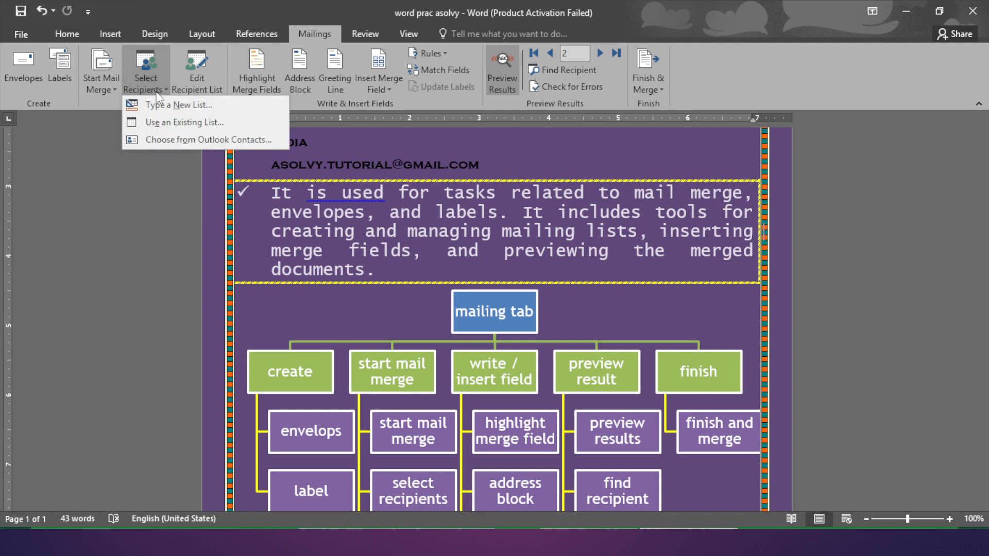